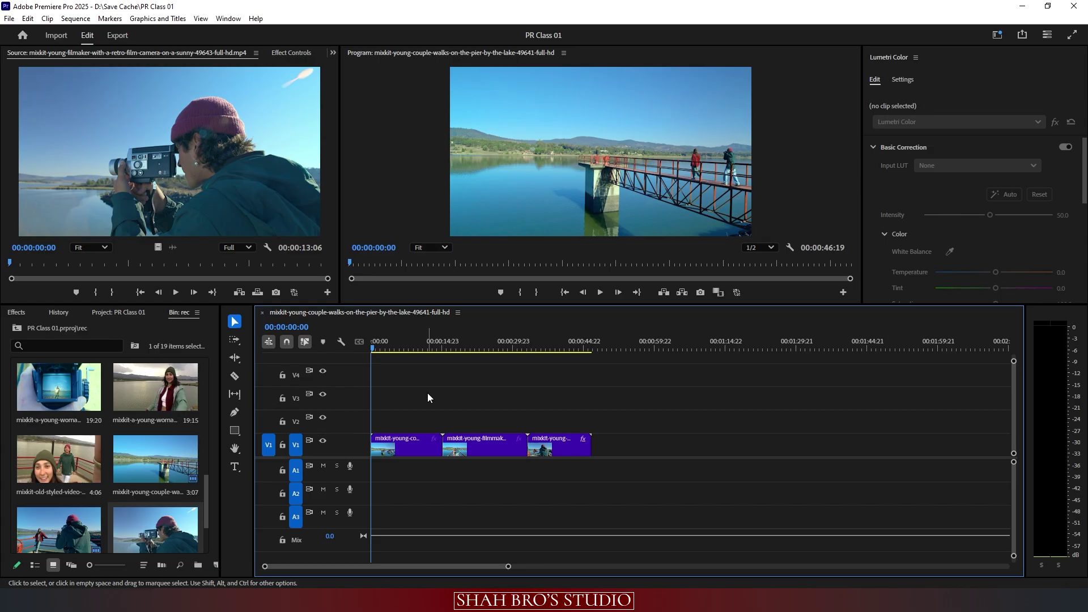
left_click(428, 392)
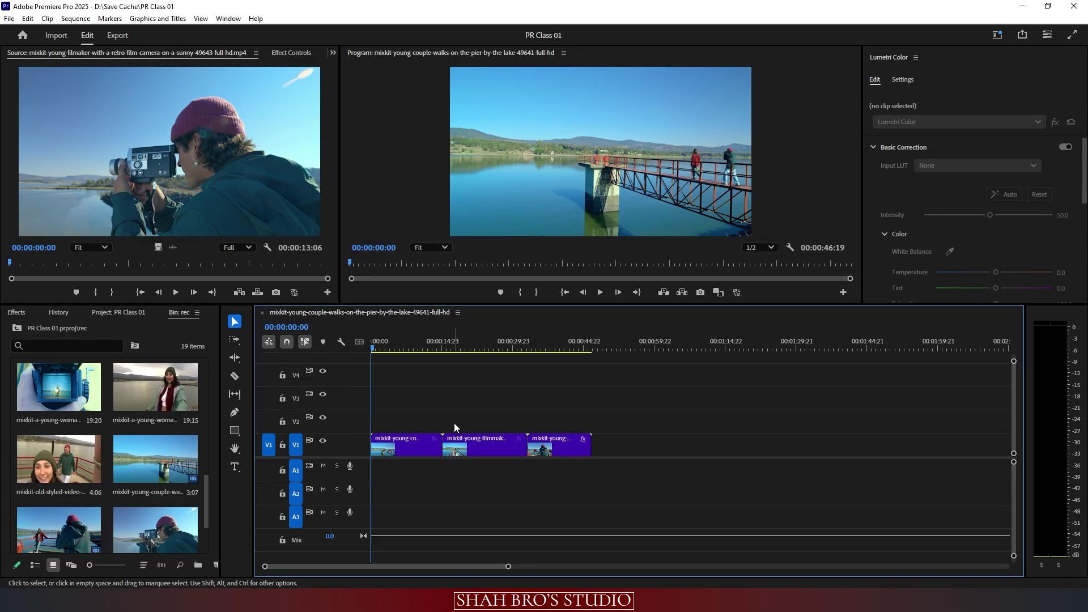
left_click(108, 436)
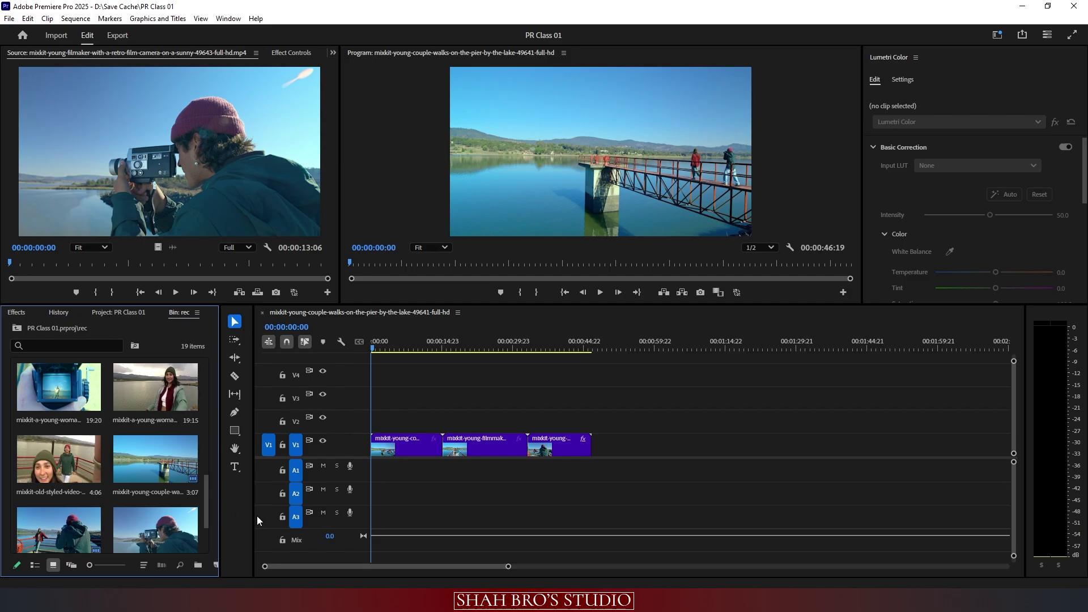
left_click(236, 502)
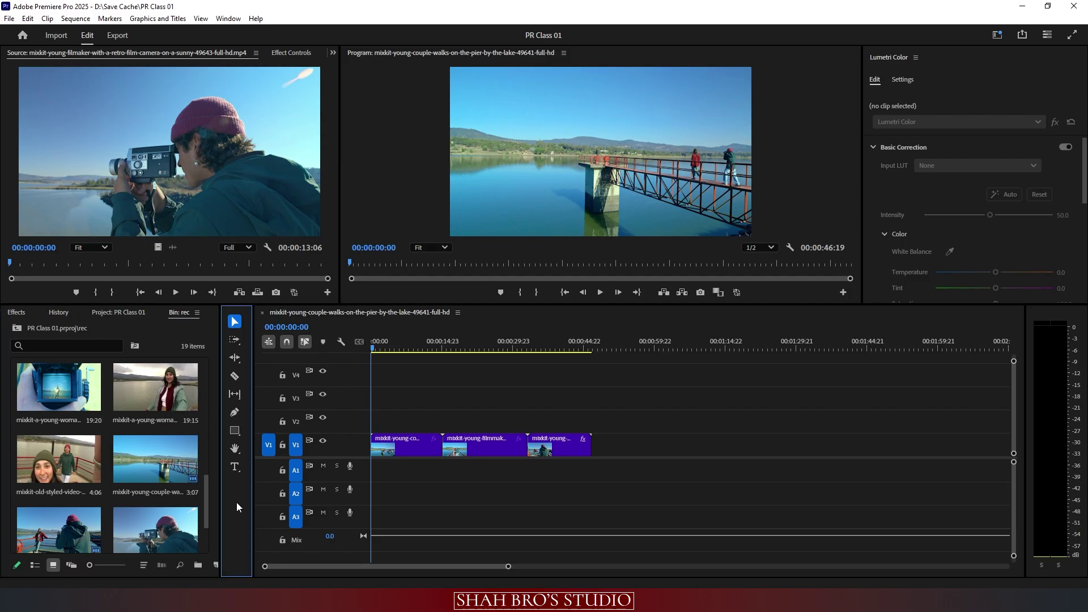
left_click(524, 390)
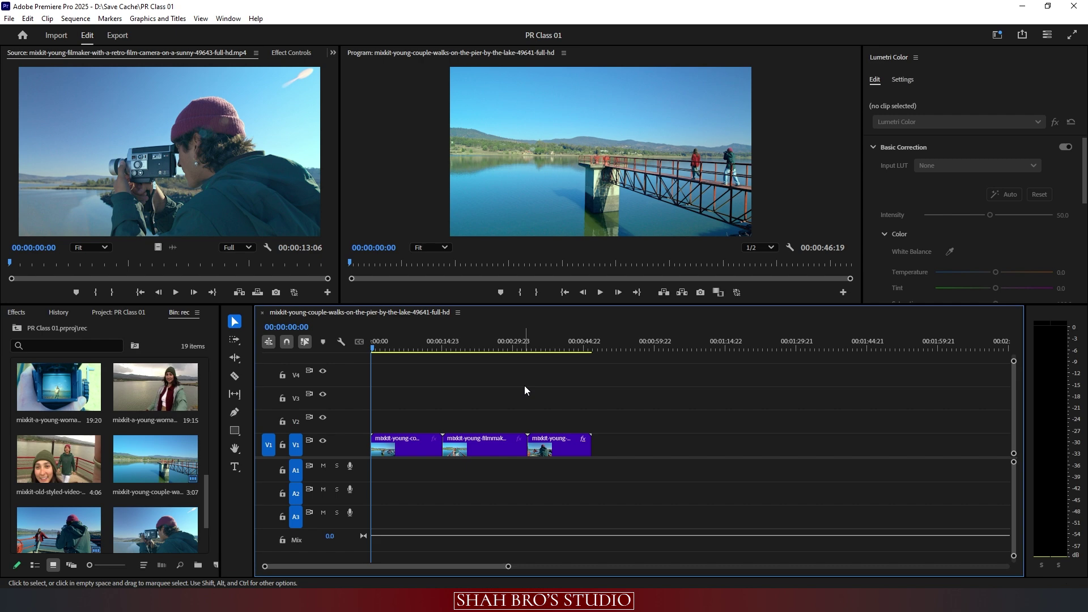
left_click(498, 210)
left_click(117, 171)
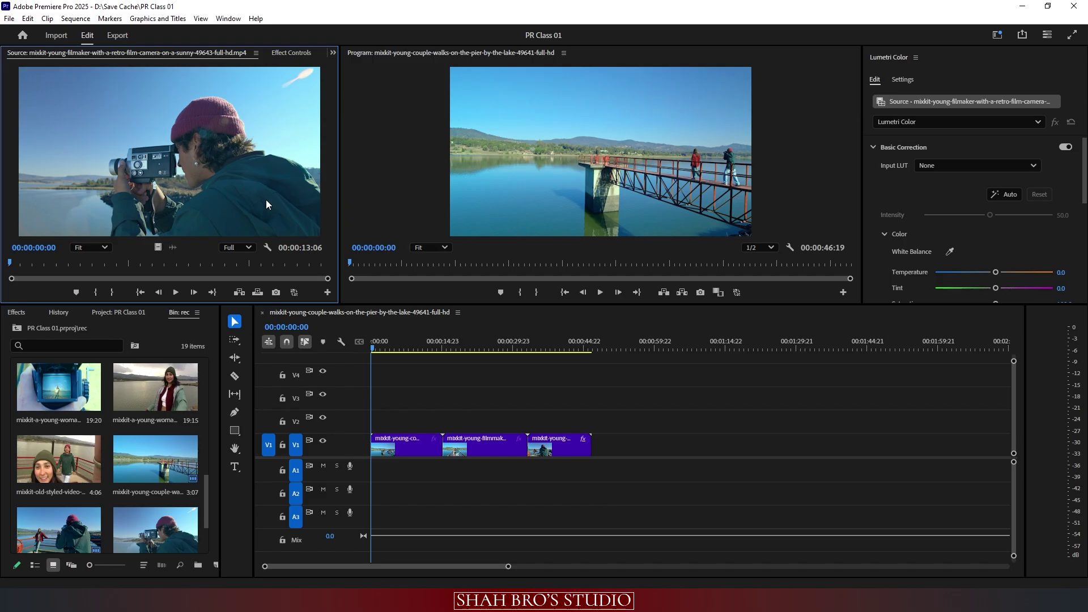
Step: Close the Lumetri Color panel and return the focus to the timeline
left_click(956, 72)
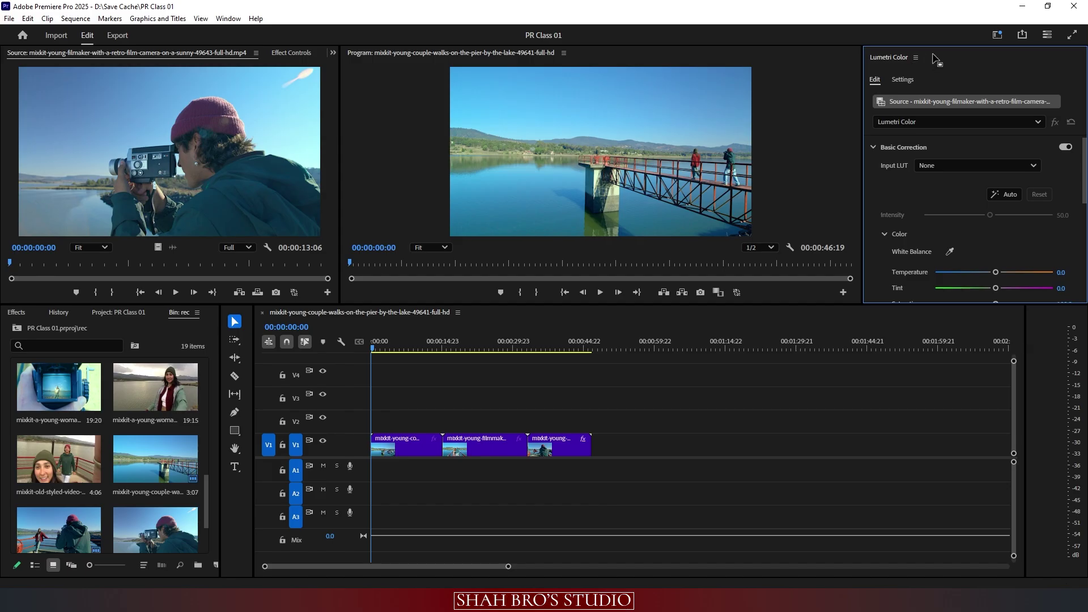
left_click(916, 59)
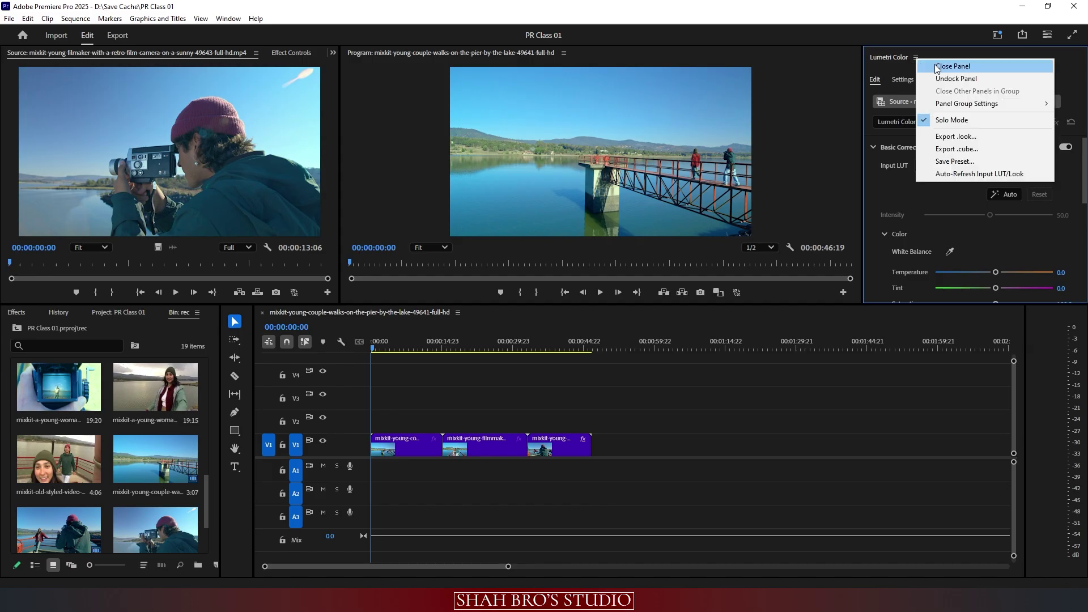
left_click(933, 67)
left_click(454, 489)
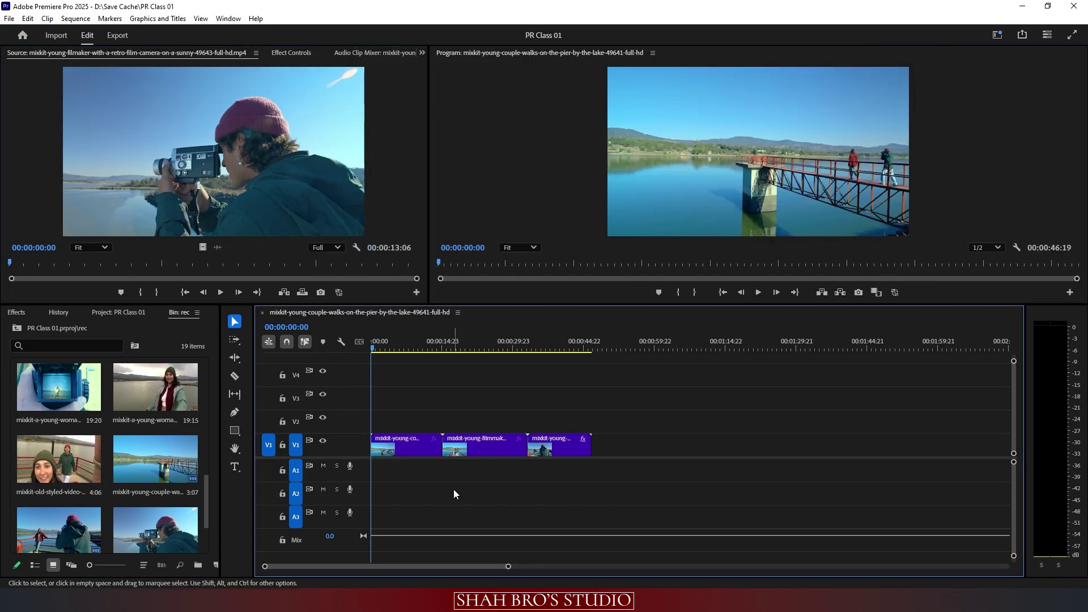
Step: Look through the Track Select and Ripple Edit tool variants and the Type tool, ending on the Selection tool
left_click(234, 501)
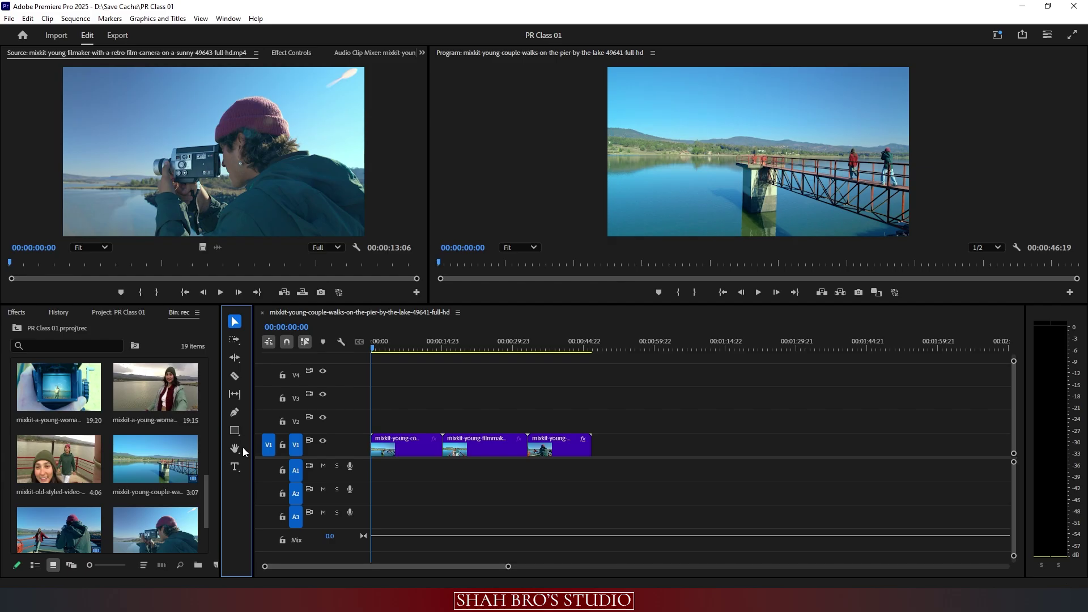
left_click(235, 341)
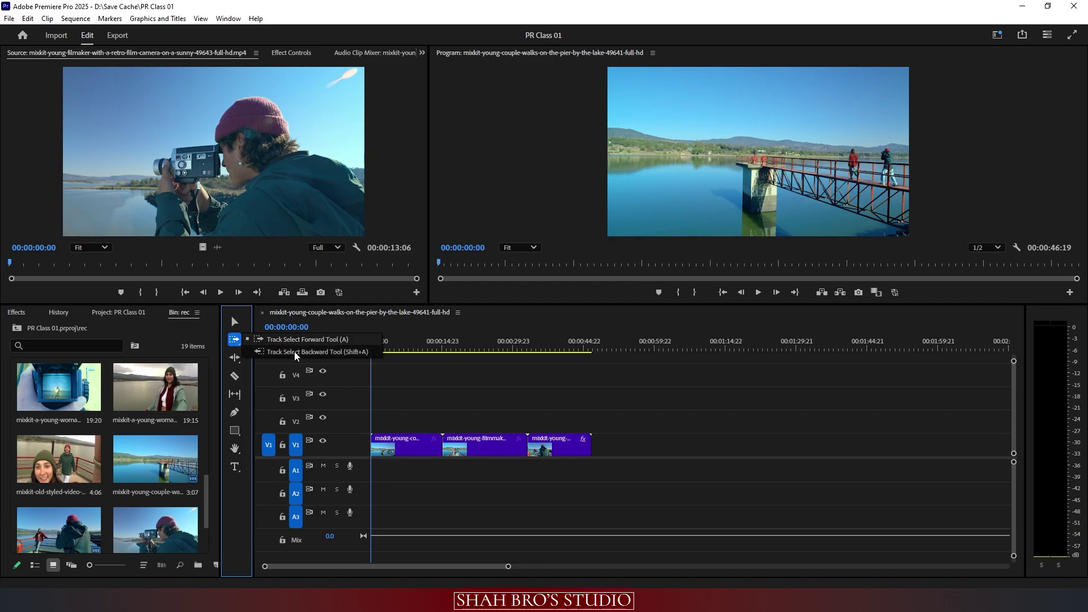
left_click(237, 358)
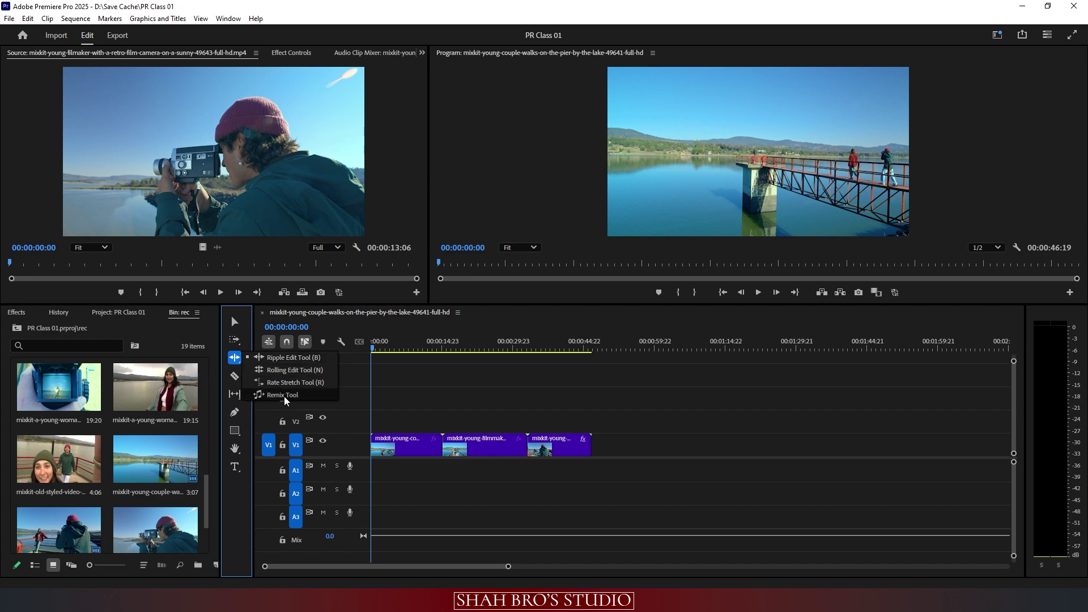
left_click(235, 466)
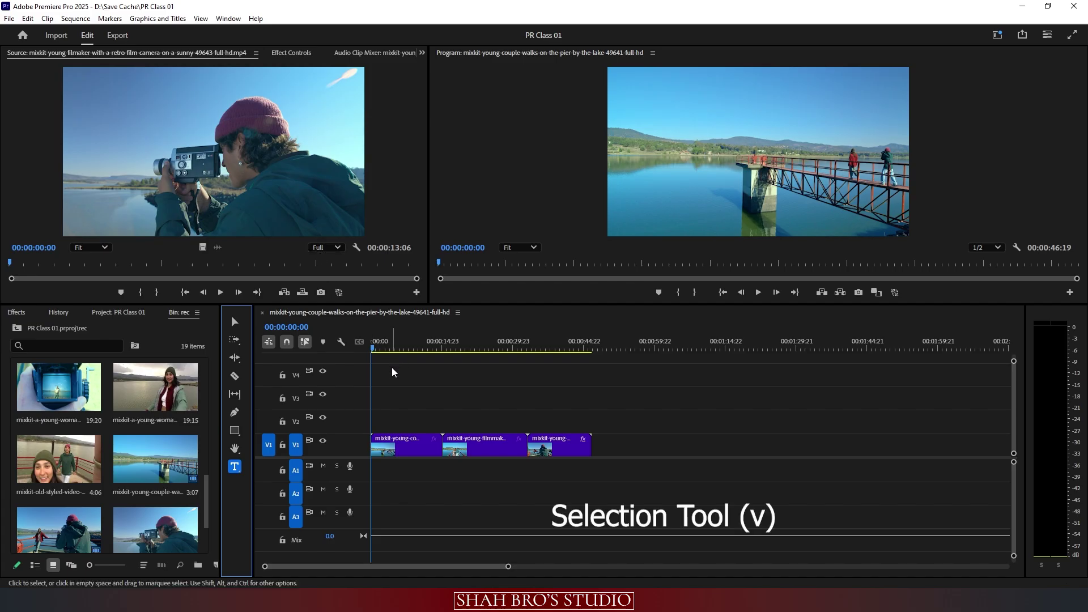
key("v")
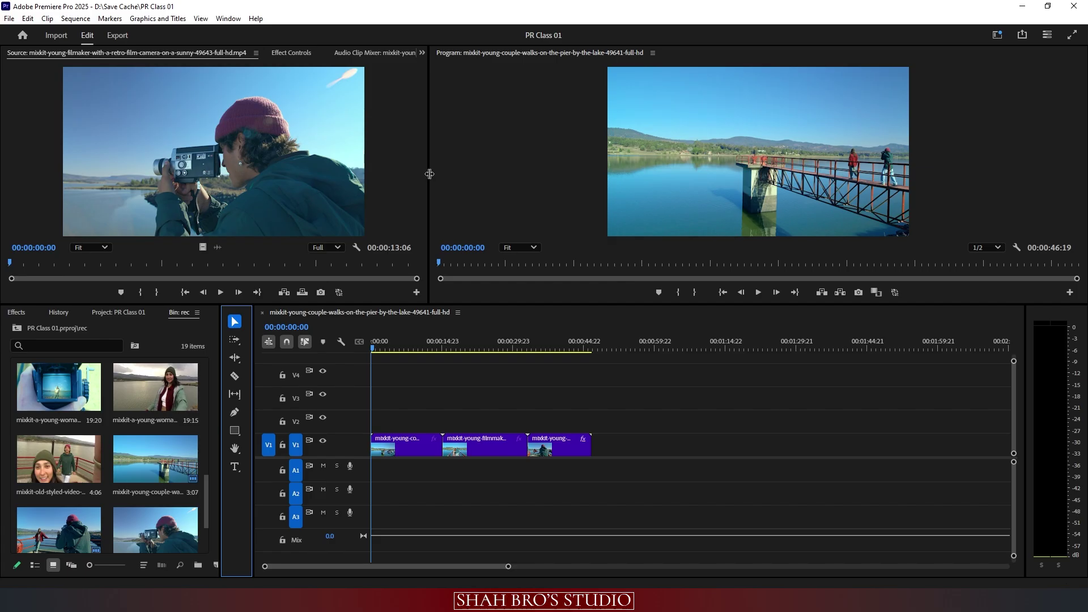
Step: Resize the upper panels so the Source monitor is narrower than the Program monitor and the timeline area is taller
left_click_drag(430, 174, 214, 183)
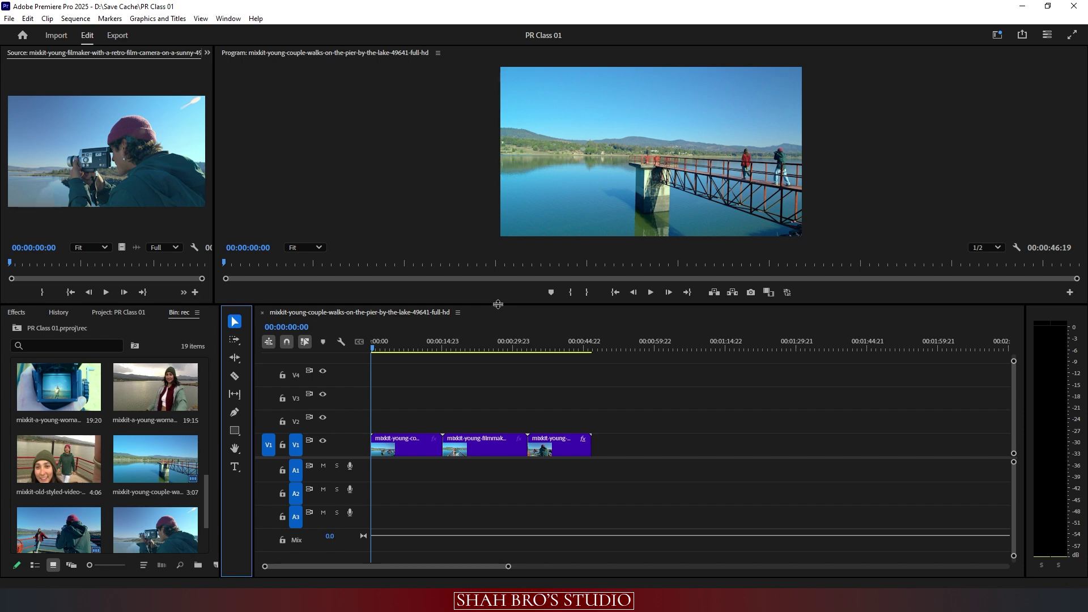
mouse_move(498, 305)
left_mouse_down()
mouse_move(494, 467)
mouse_move(495, 290)
left_mouse_up()
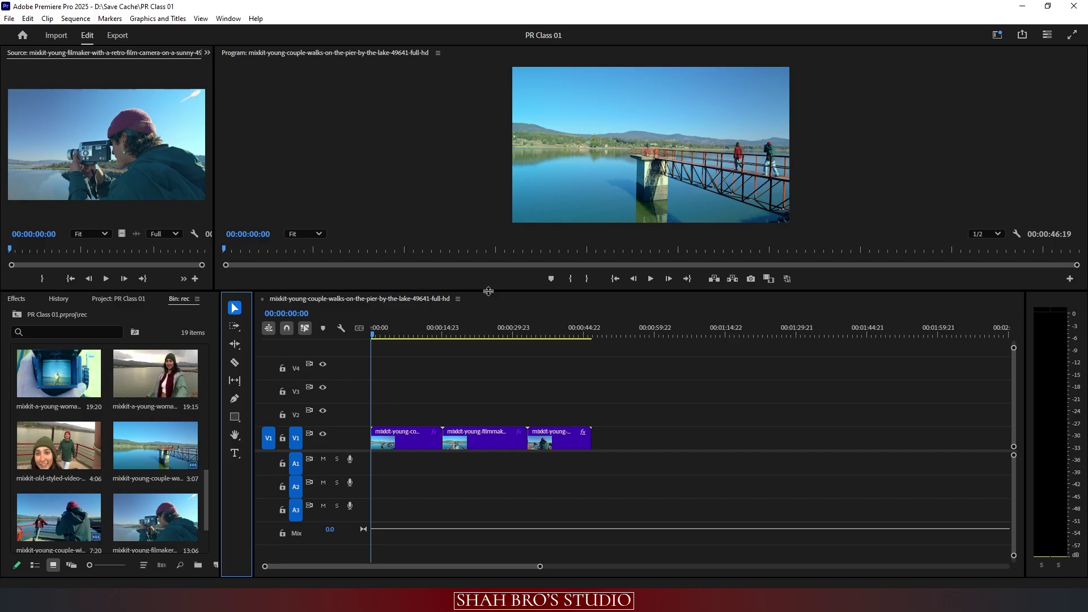
mouse_move(489, 291)
left_mouse_down()
mouse_move(482, 403)
mouse_move(472, 261)
mouse_move(478, 371)
mouse_move(482, 284)
left_mouse_up()
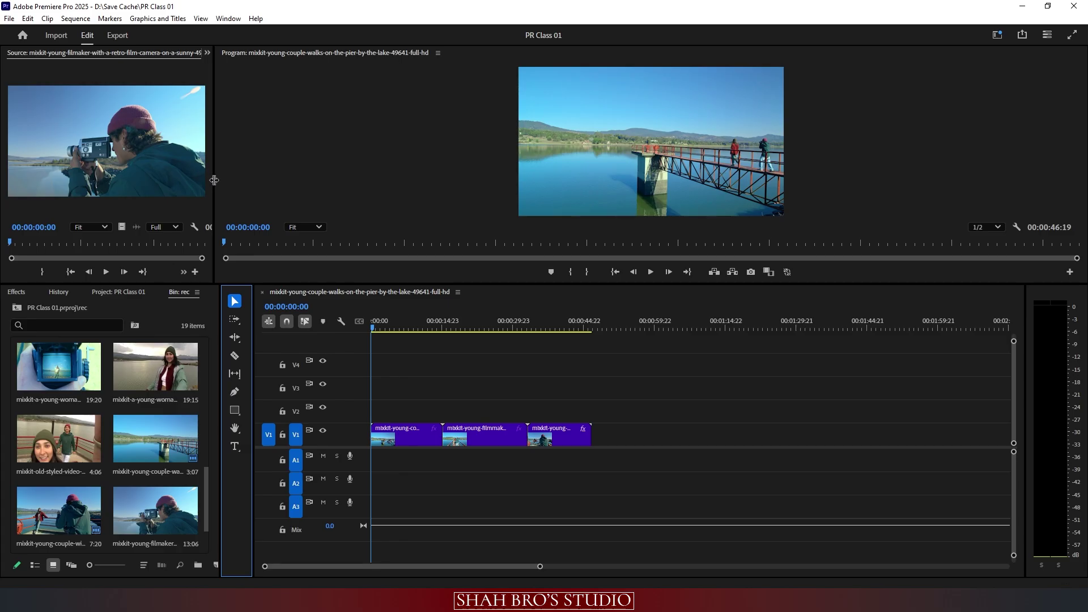
left_click_drag(214, 180, 256, 210)
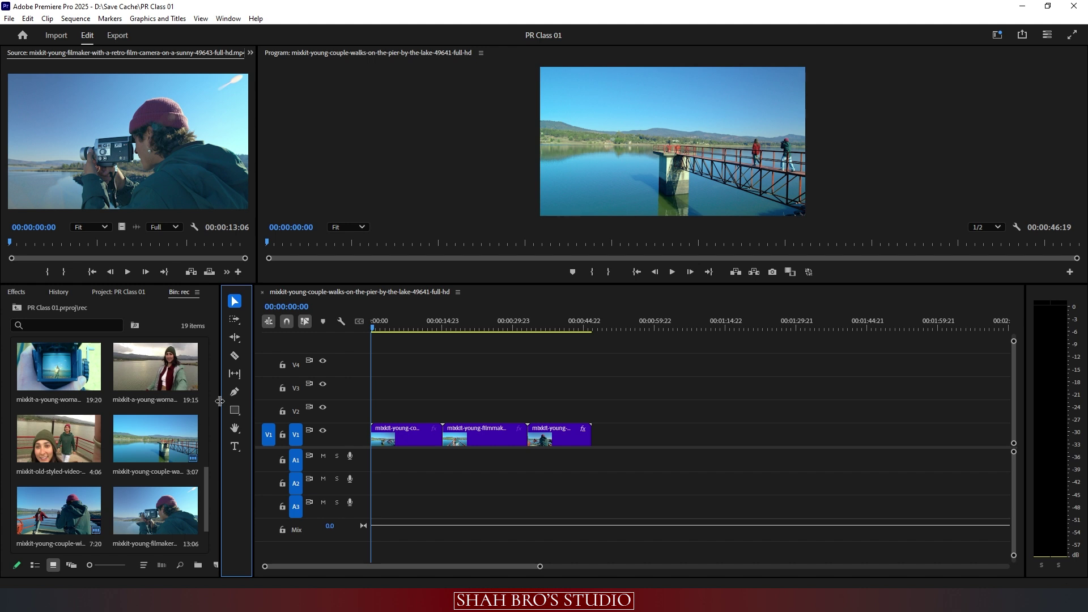
Step: Adjust the widths of the project bin and tools panels, keeping the tools in a single column beside a wider timeline
left_click_drag(221, 401, 261, 401)
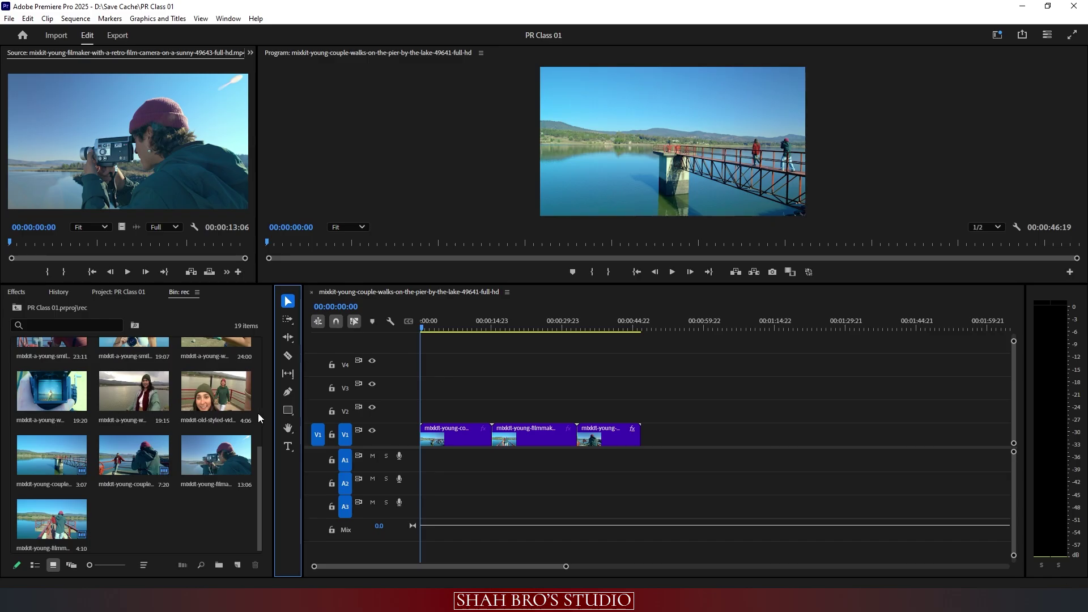
left_click_drag(271, 408, 210, 424)
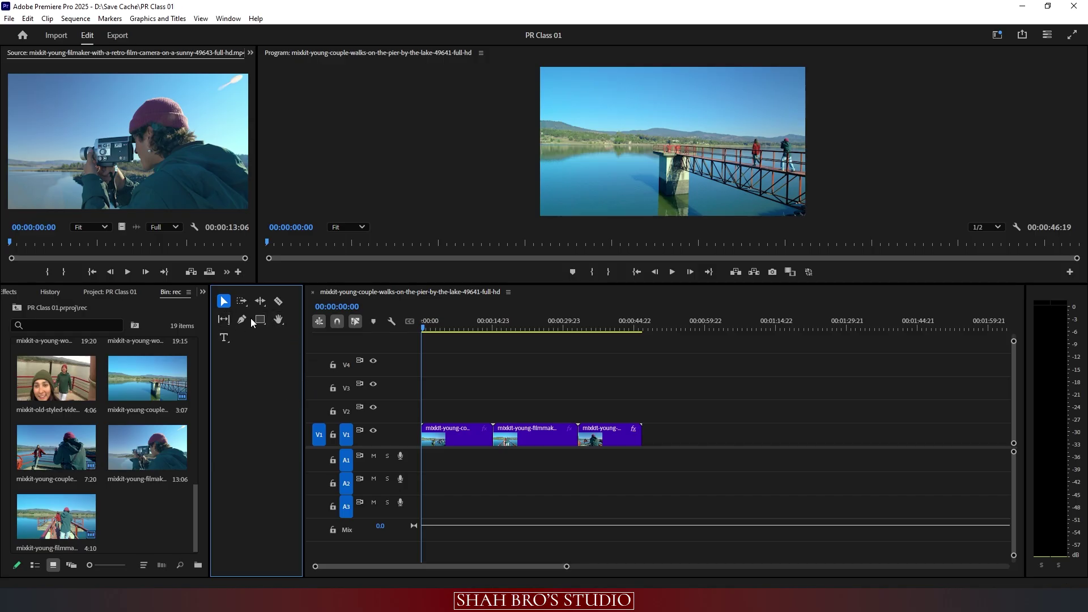
left_click_drag(304, 371, 239, 374)
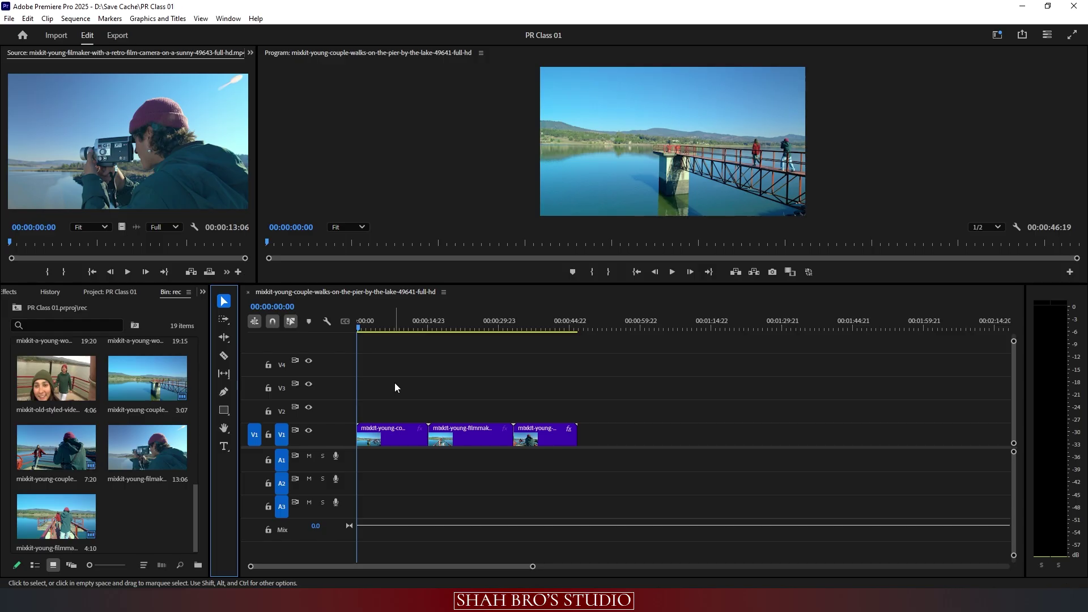
Step: Try out the Slip and Type tools and return to the Selection tool
left_click(224, 357)
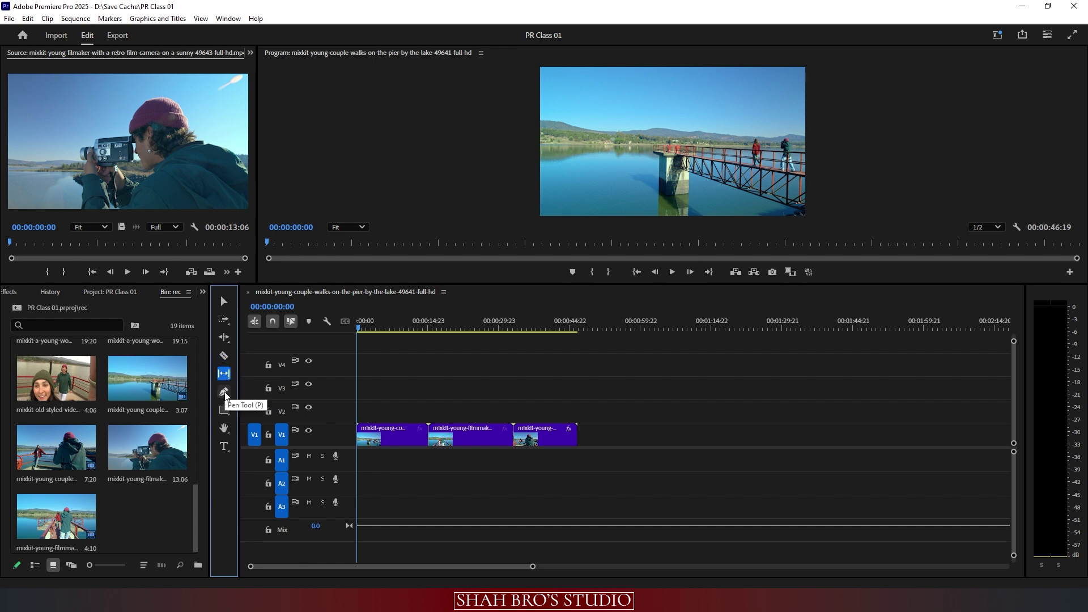
left_click(223, 447)
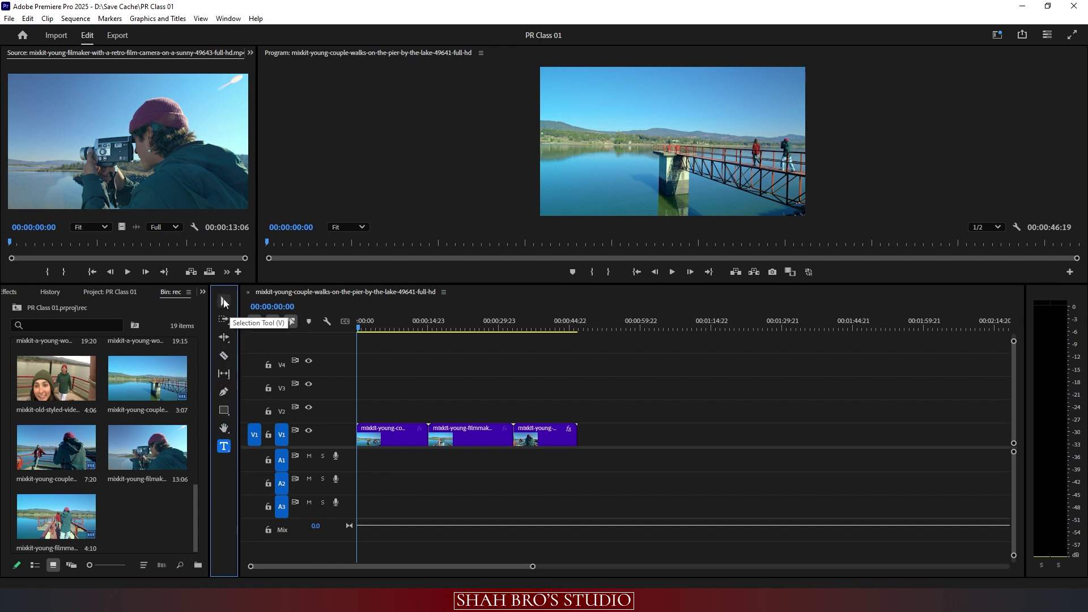
left_click(224, 301)
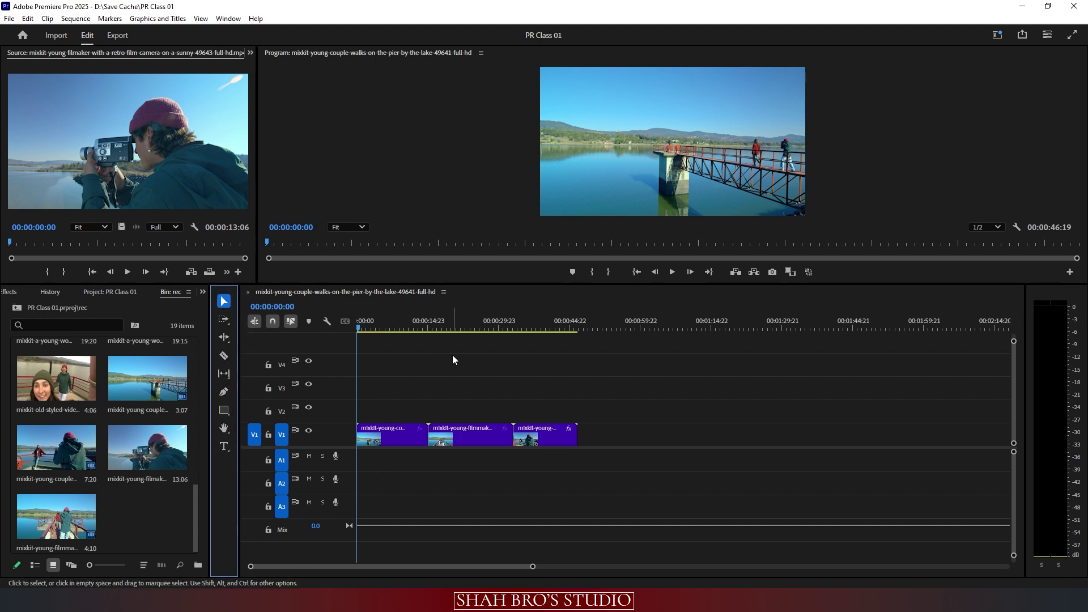
Step: Select the first clip, hide the V1 track's video output and show it again
left_click(394, 442)
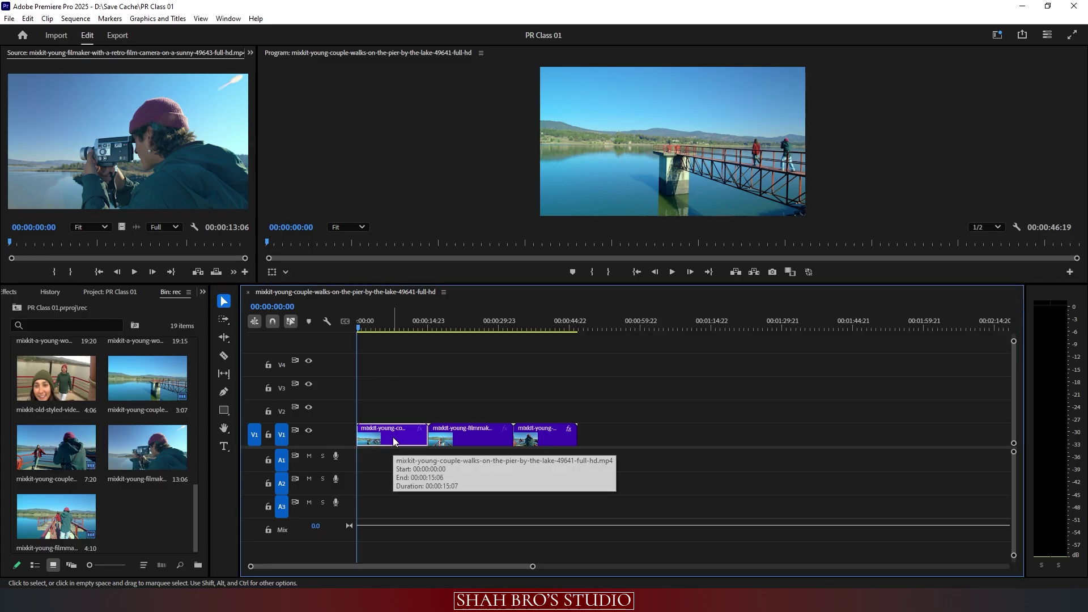
left_click(308, 430)
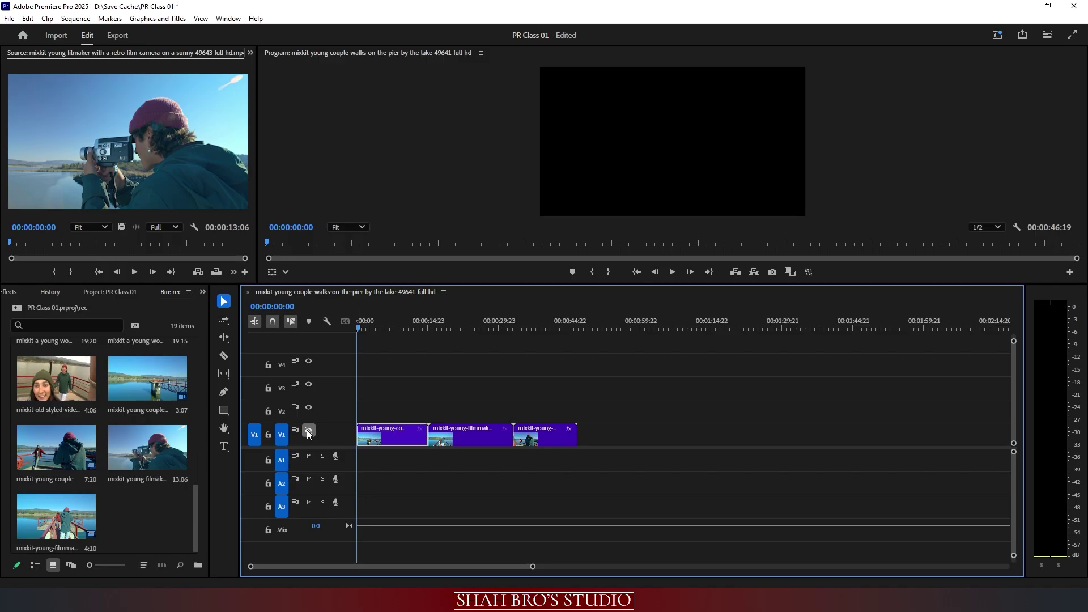
left_click(308, 431)
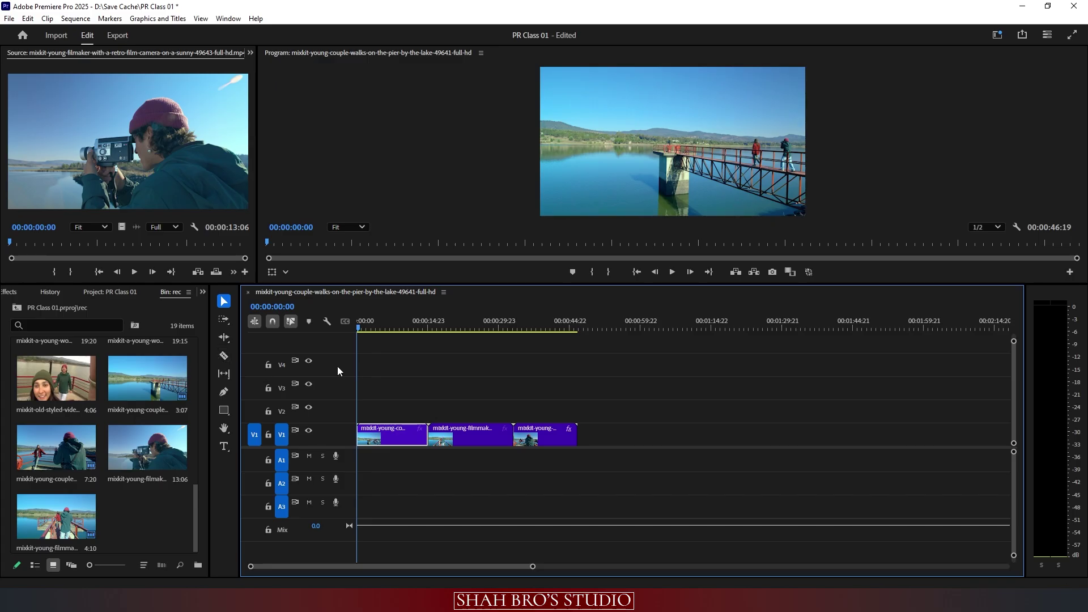
left_click(397, 384)
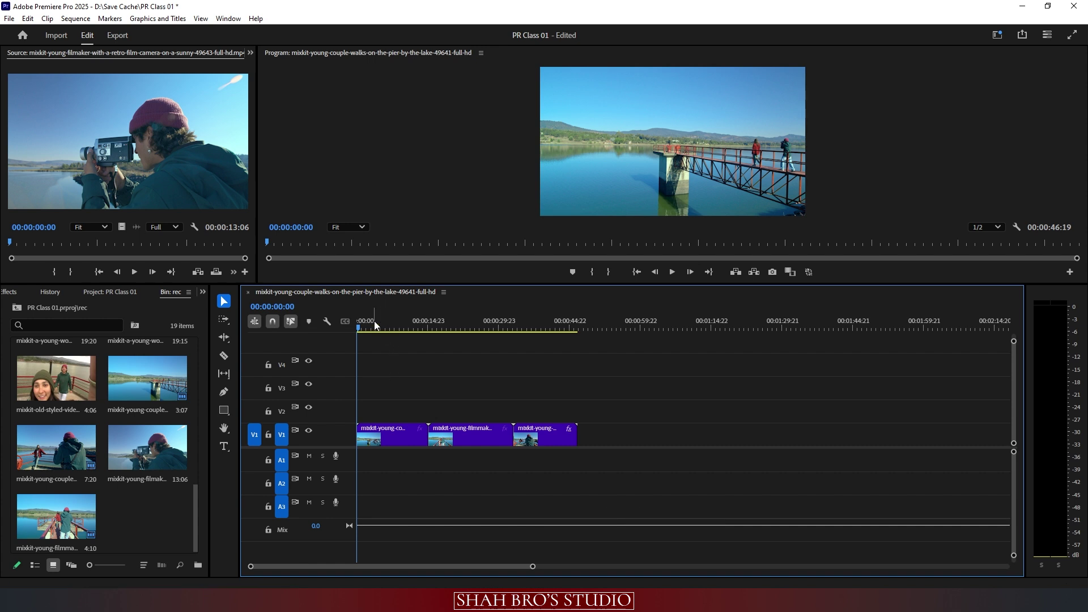
Step: Split the first clip on V1 at 00:00:07:16 and deselect it
left_click(393, 321)
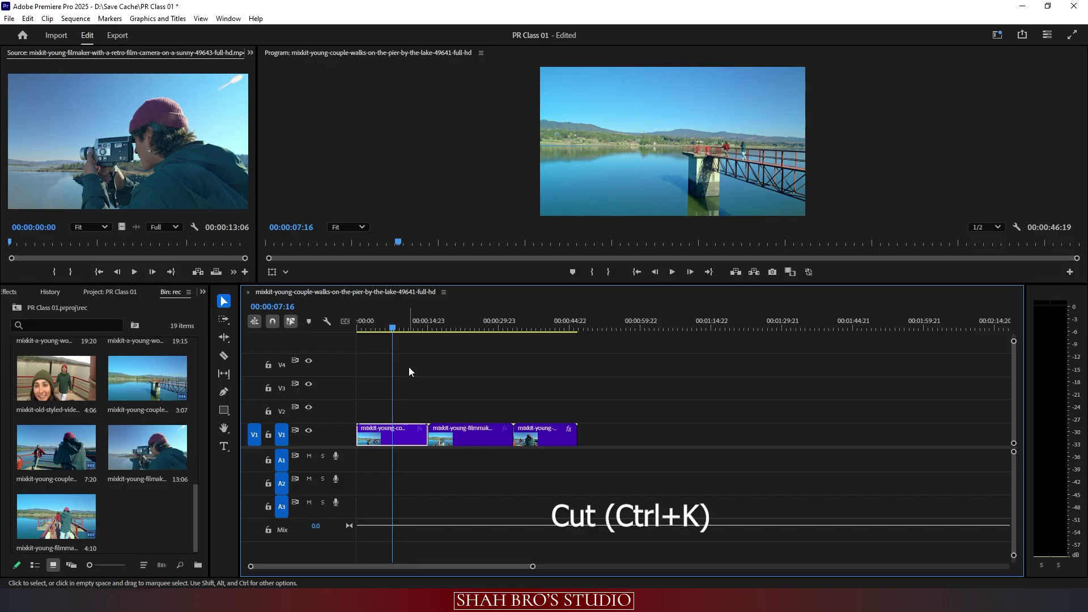
key("ctrl+k")
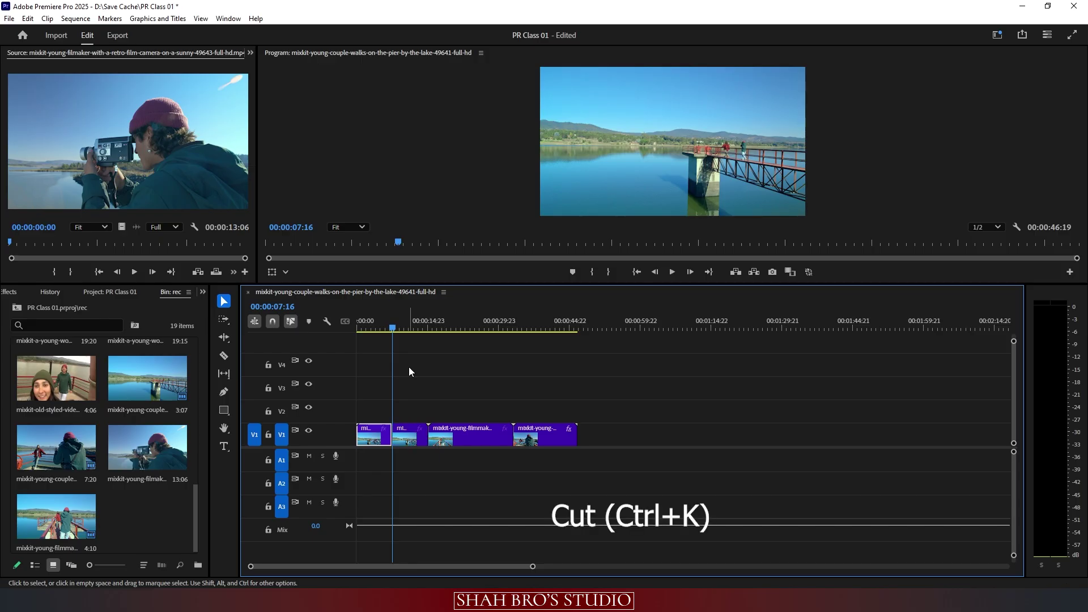
left_click(409, 366)
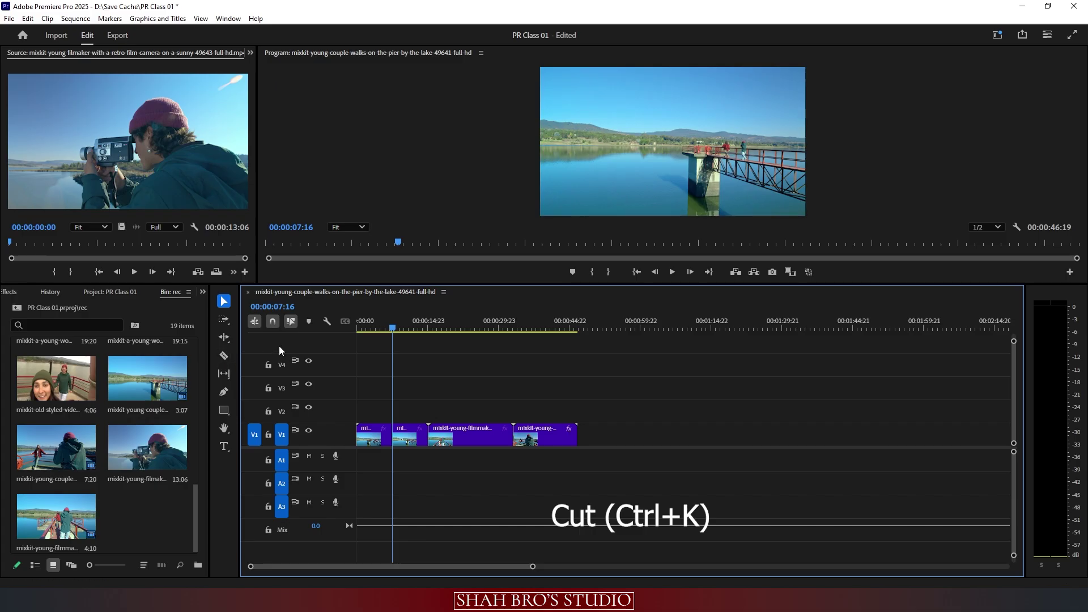
Step: Split the second and third original clips on V1 at three points each with the Razor tool
left_click(225, 354)
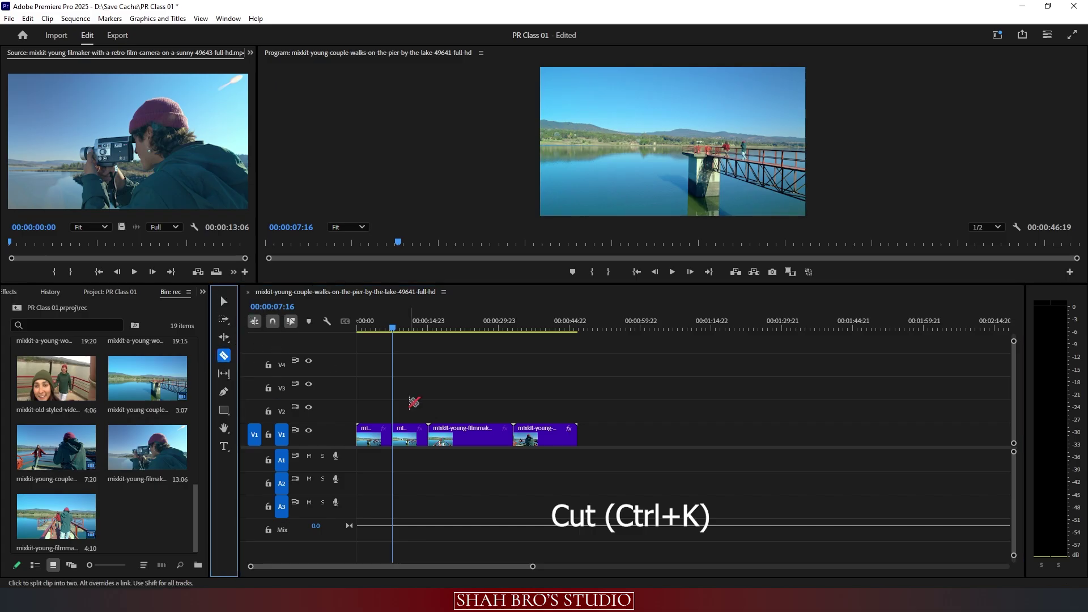
key("v")
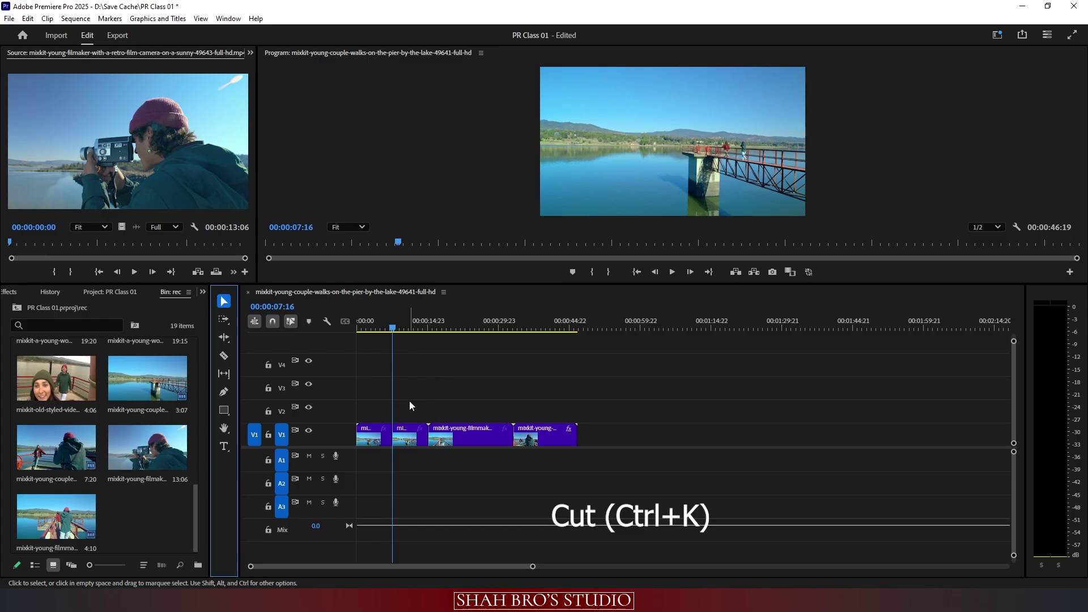
key("c")
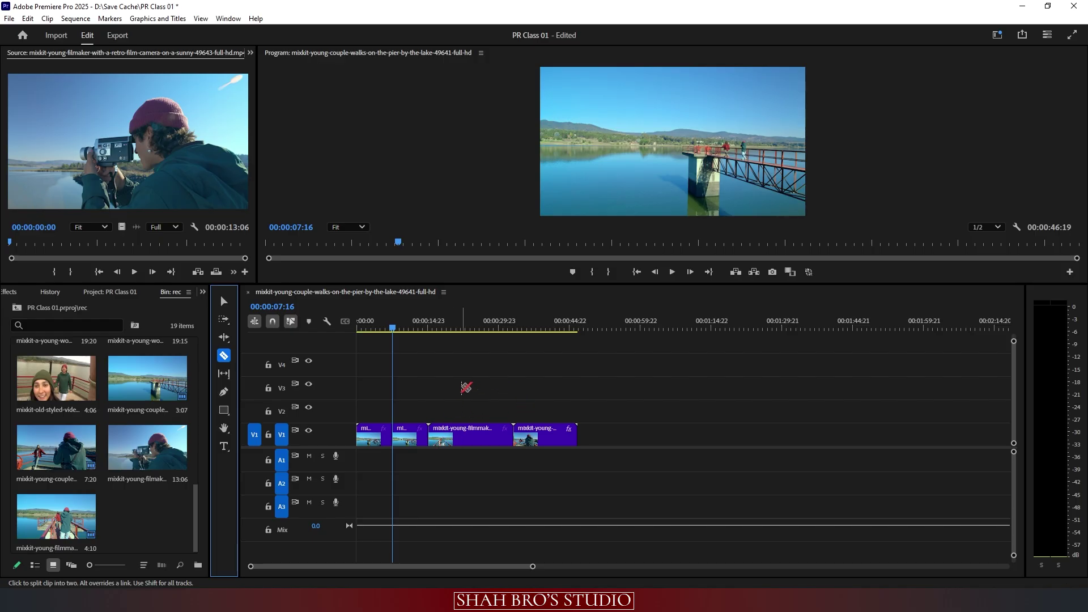
left_click(445, 434)
left_click(476, 434)
left_click(496, 434)
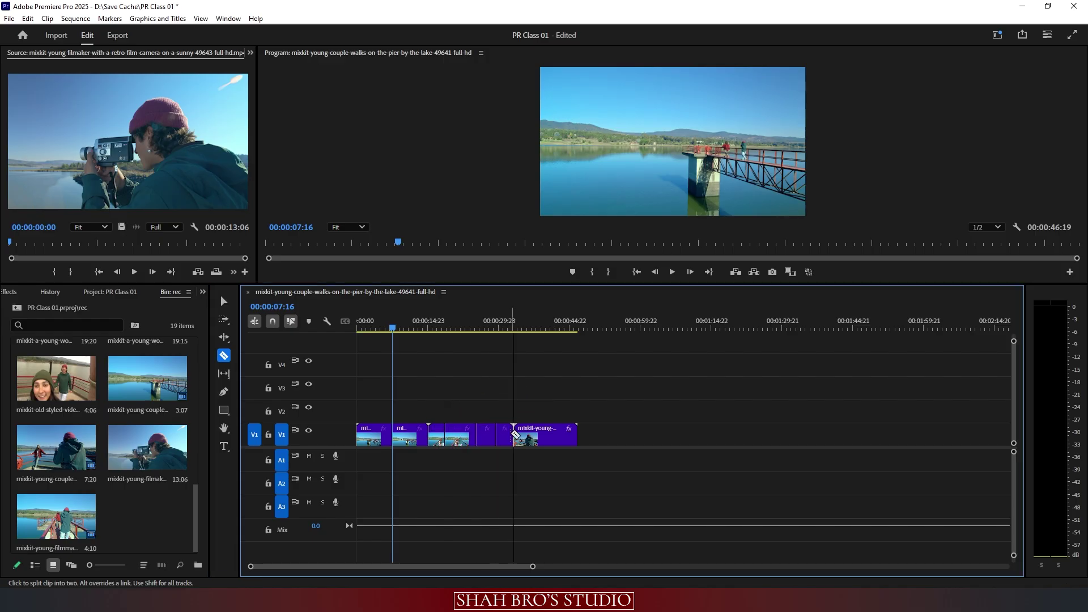
left_click(533, 434)
left_click(556, 434)
left_click(565, 435)
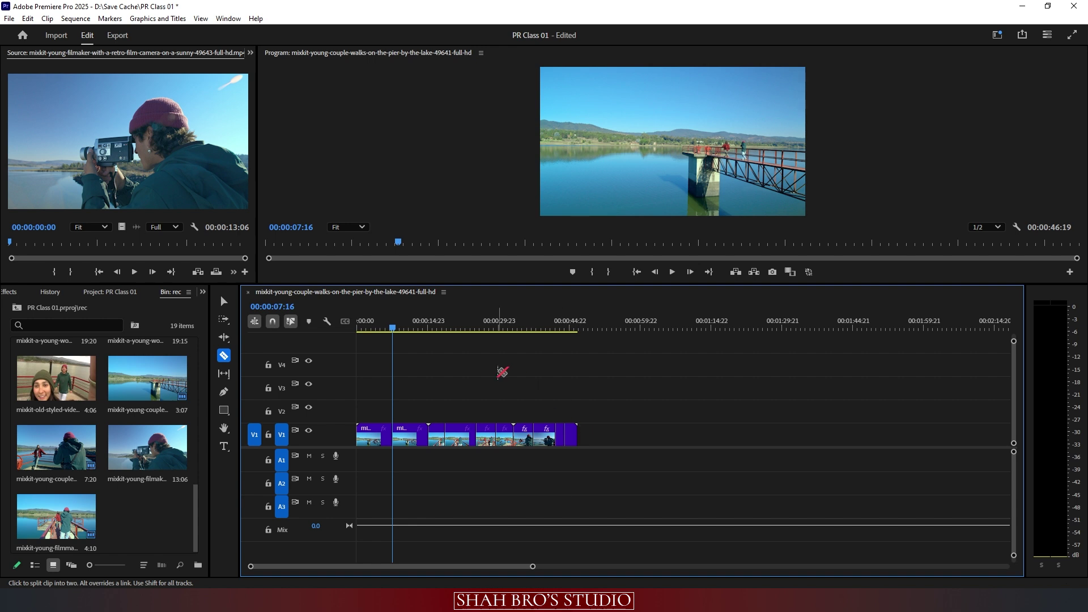
Step: Select individual cut pieces on V1 with the Selection tool, then undo all the cuts to restore the three original clips
key("v")
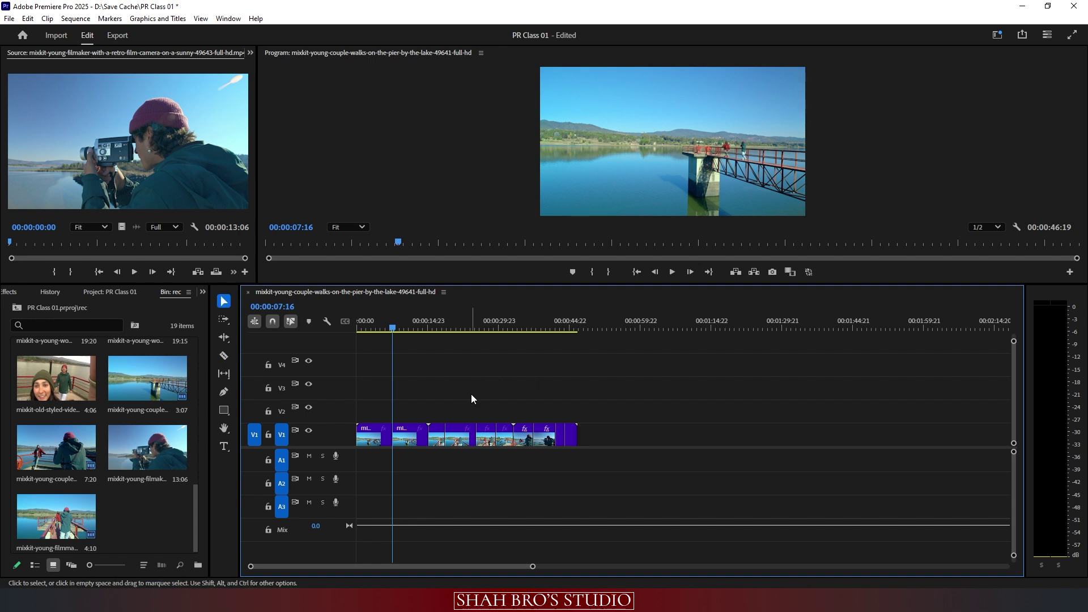
left_click(460, 435)
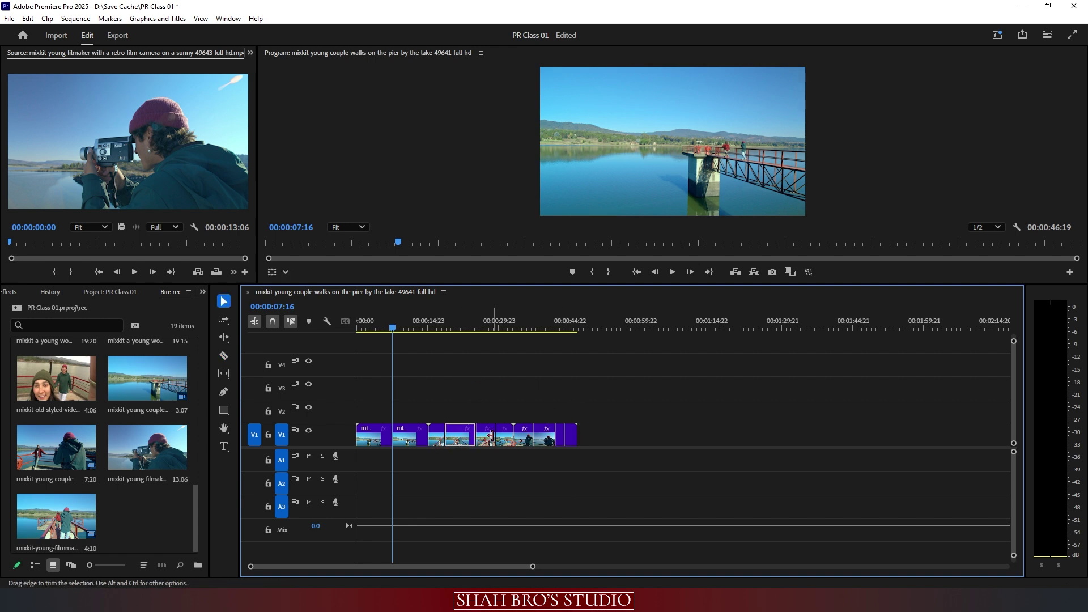
left_click(493, 435)
left_click(530, 436)
left_click(557, 436)
left_click(568, 435)
left_click(541, 435)
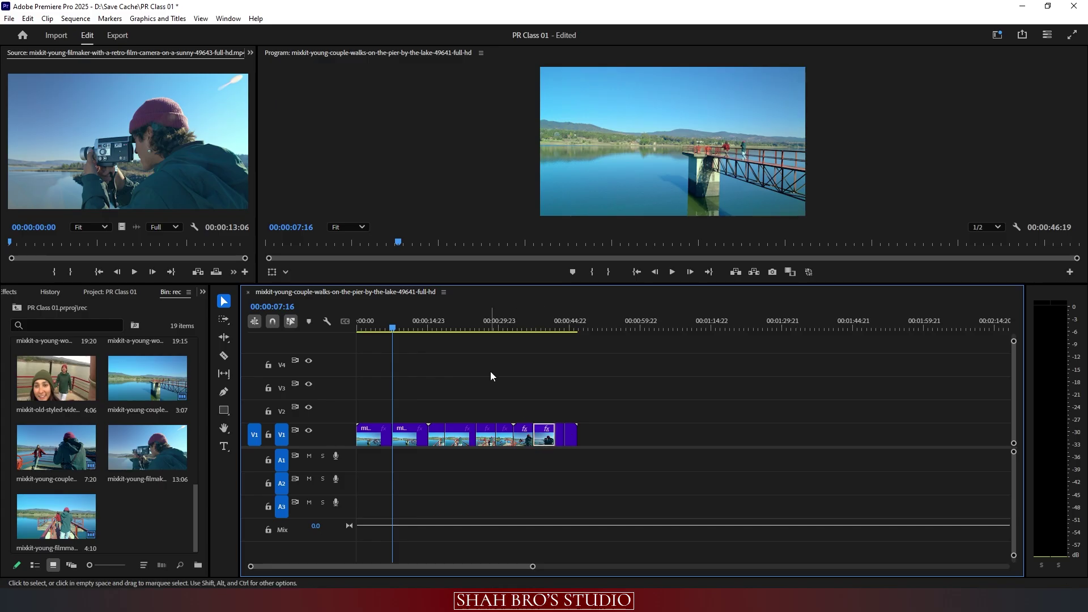
key("ctrl+z")
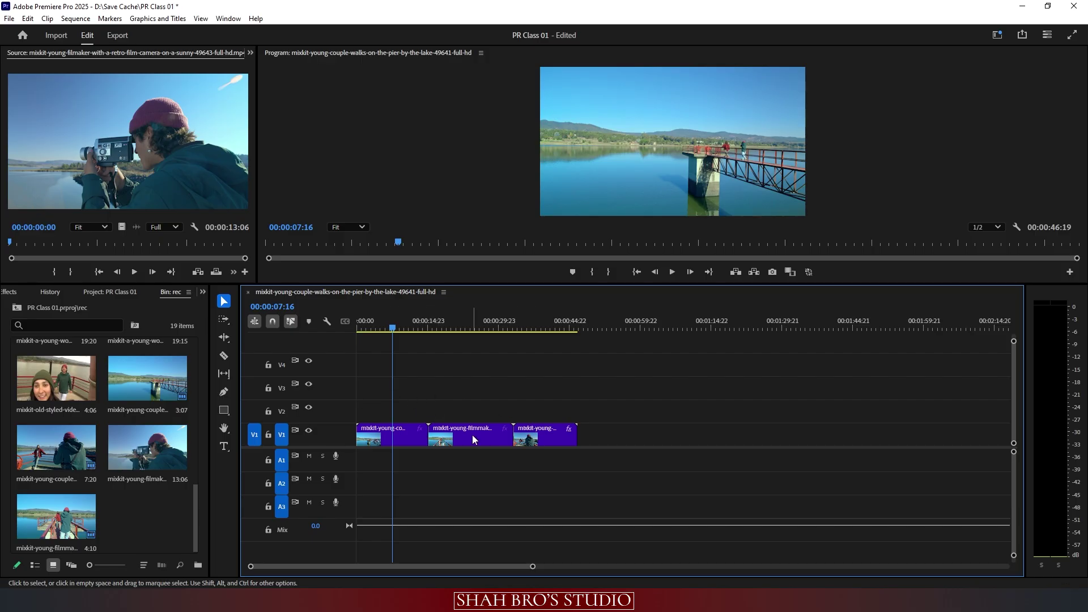
Step: Move the second clip up to V2, try selecting its start edge, and return the clip to its place on V1
left_click_drag(473, 439, 474, 412)
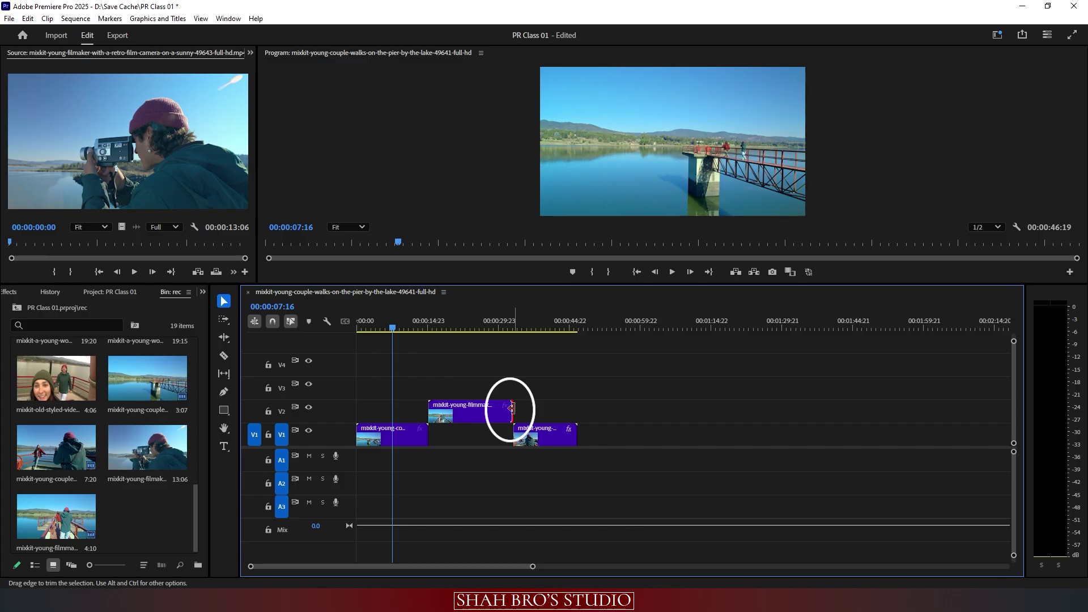
left_click(425, 409)
left_click(469, 389)
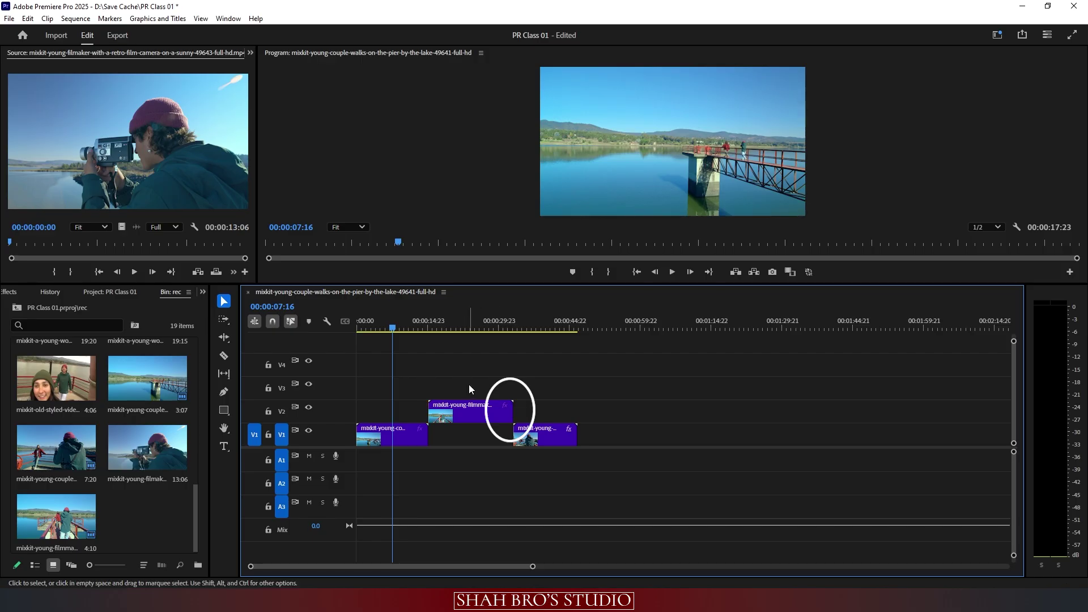
left_click_drag(464, 415, 463, 437)
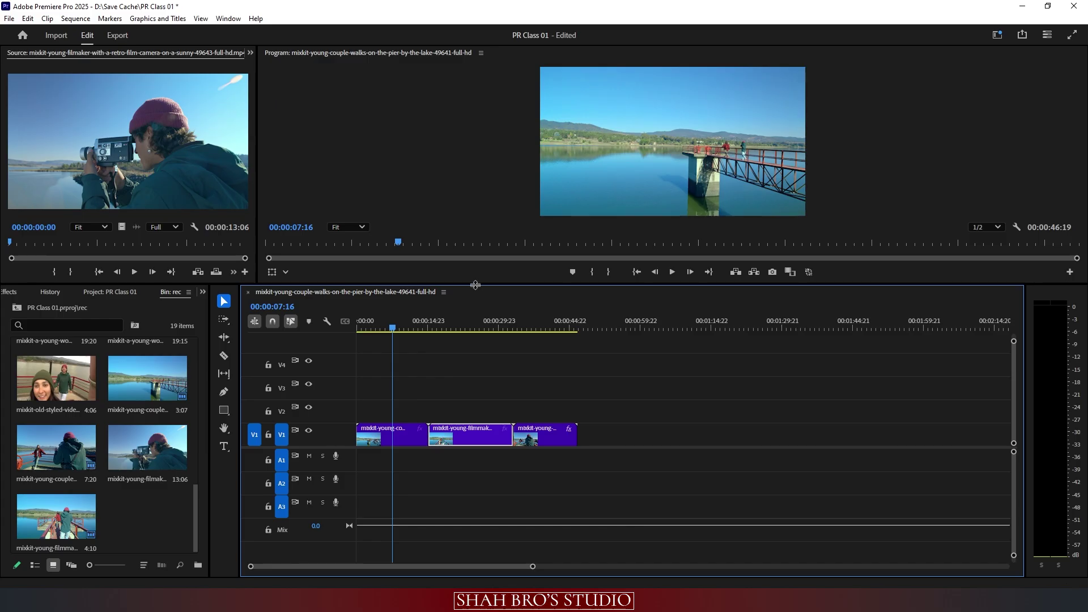
Step: Enlarge the Source and Program monitors by lowering the divider between them and the timeline
left_click_drag(475, 284, 464, 317)
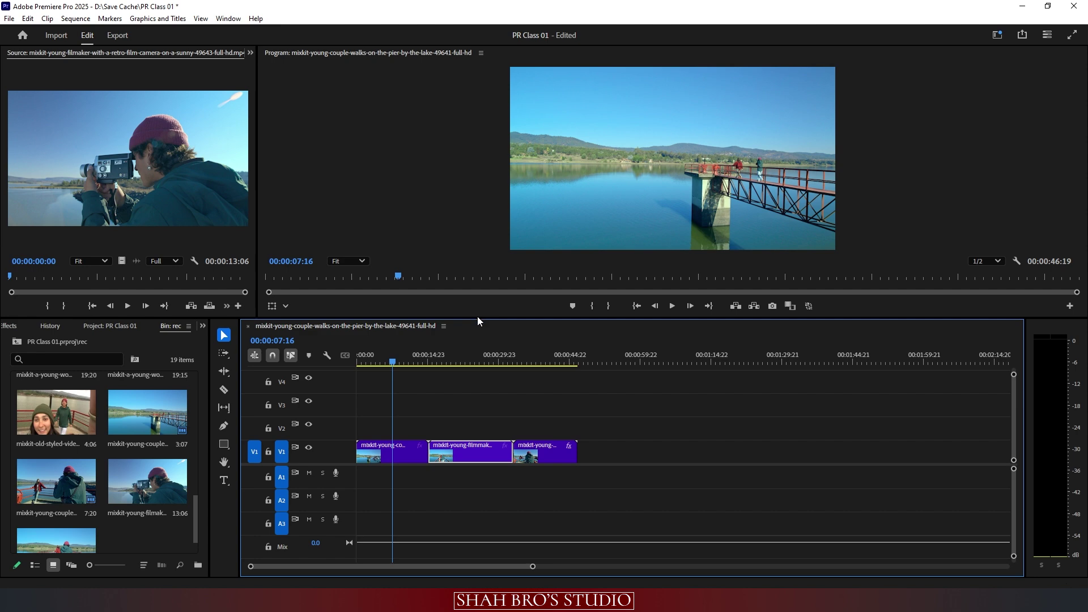
left_click_drag(477, 317, 458, 368)
Step: Trim the start of the first clip on V1 to 00:00:06:00 and close the gap before it
mouse_move(383, 410)
left_mouse_down()
mouse_move(359, 412)
mouse_move(396, 413)
left_mouse_up()
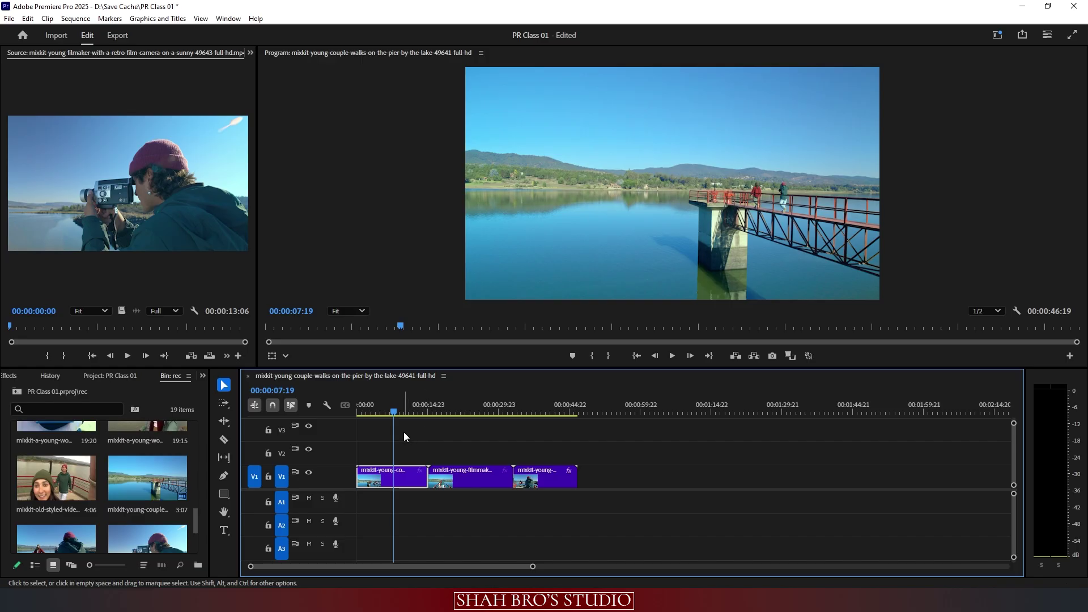
left_click(361, 474)
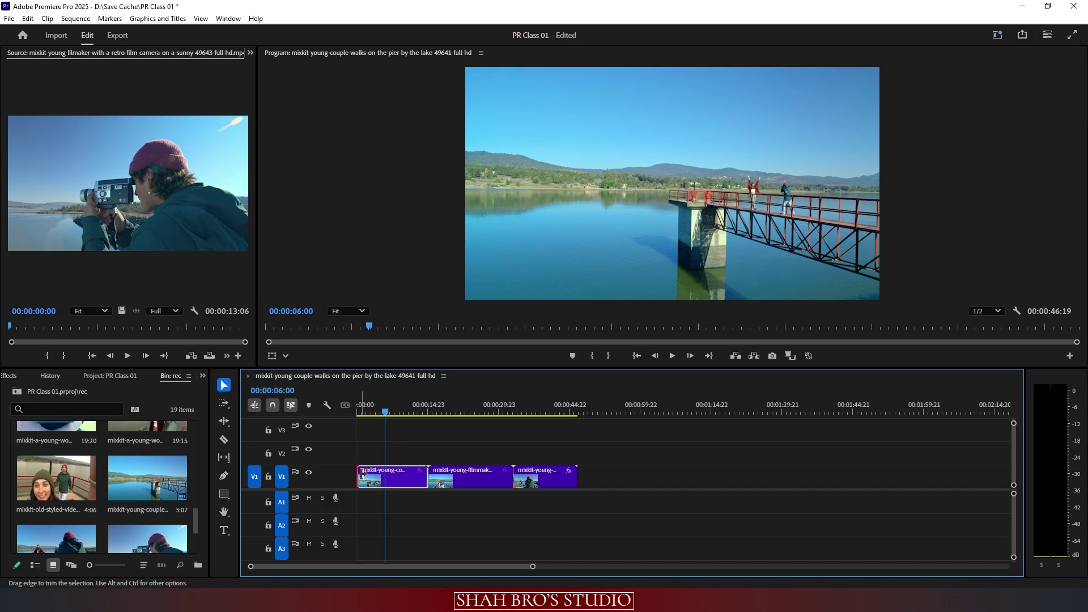
left_click_drag(363, 474, 376, 472)
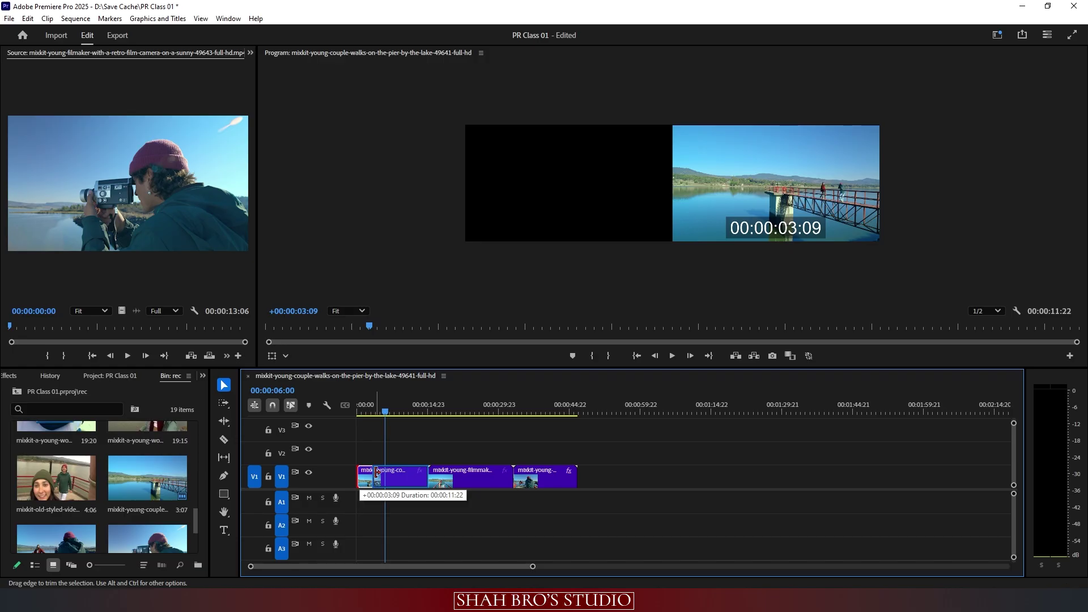
left_click_drag(377, 472, 387, 472)
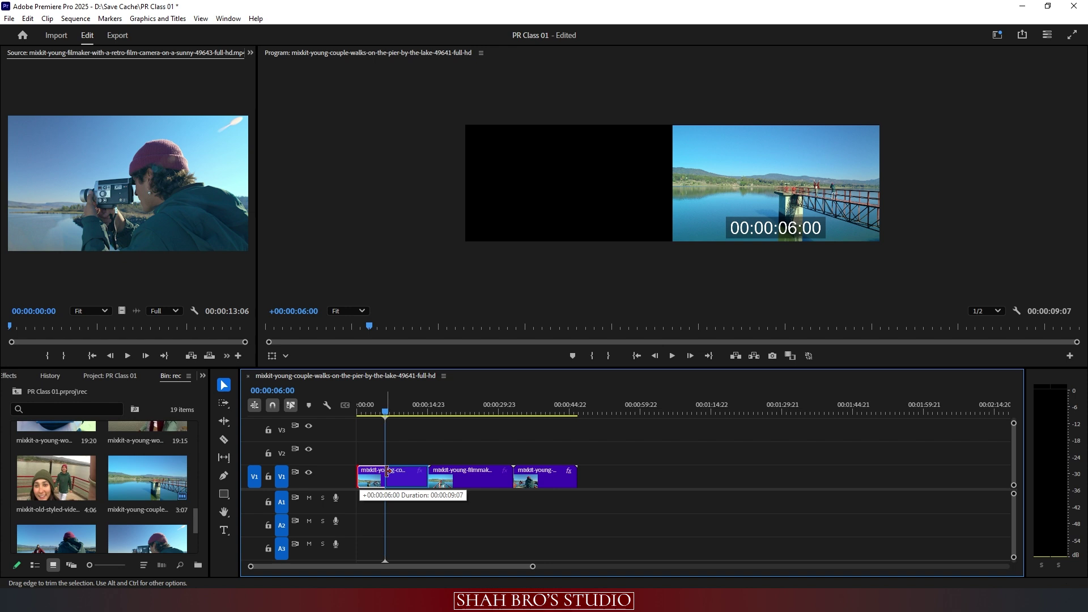
left_click_drag(387, 472, 386, 471)
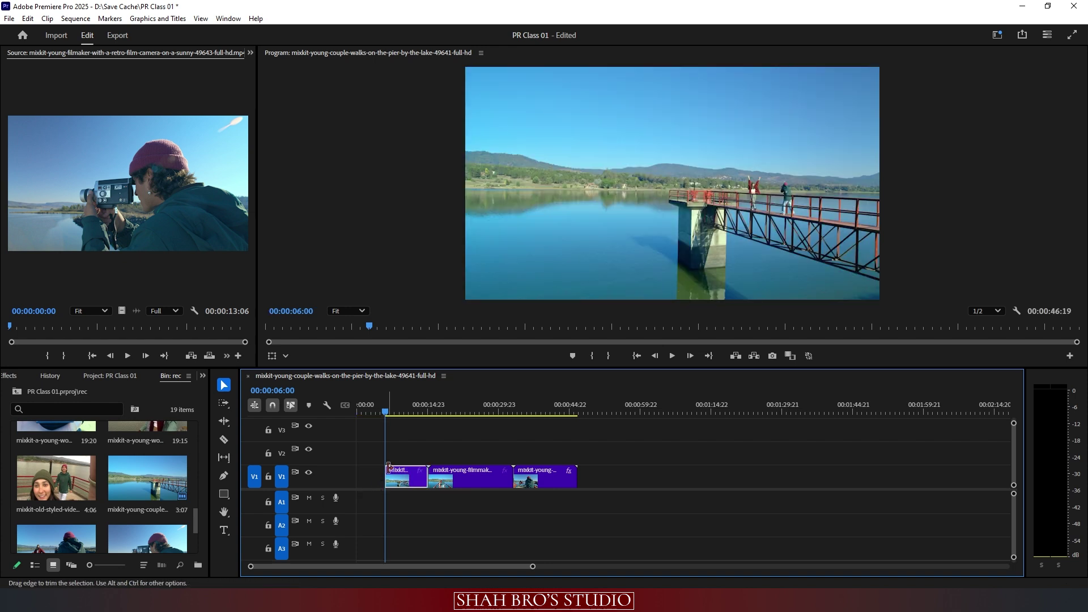
left_click_drag(390, 471, 390, 470)
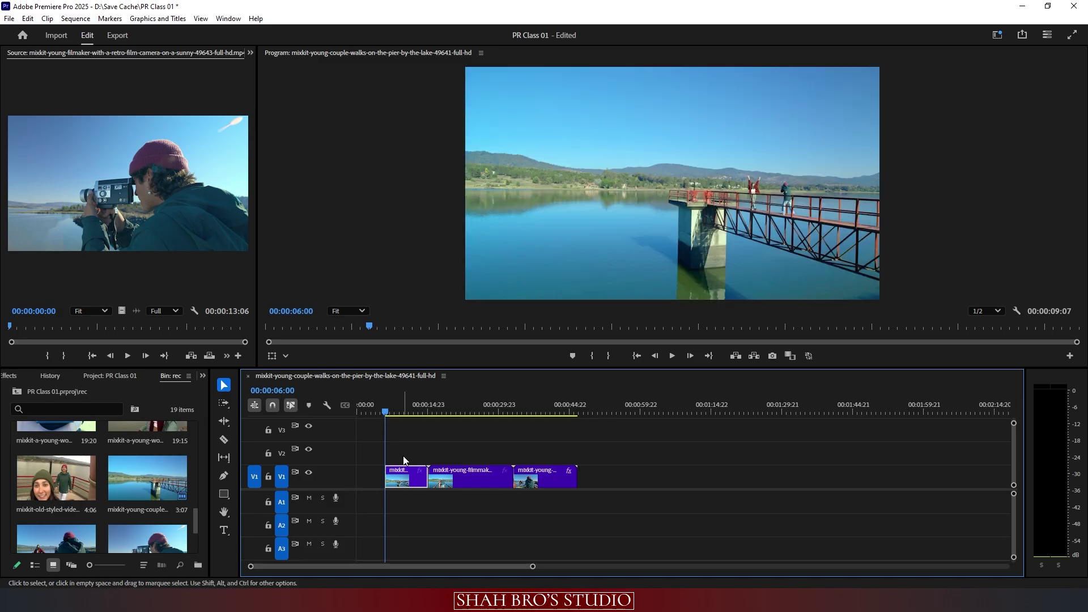
left_click(366, 476)
key("Delete")
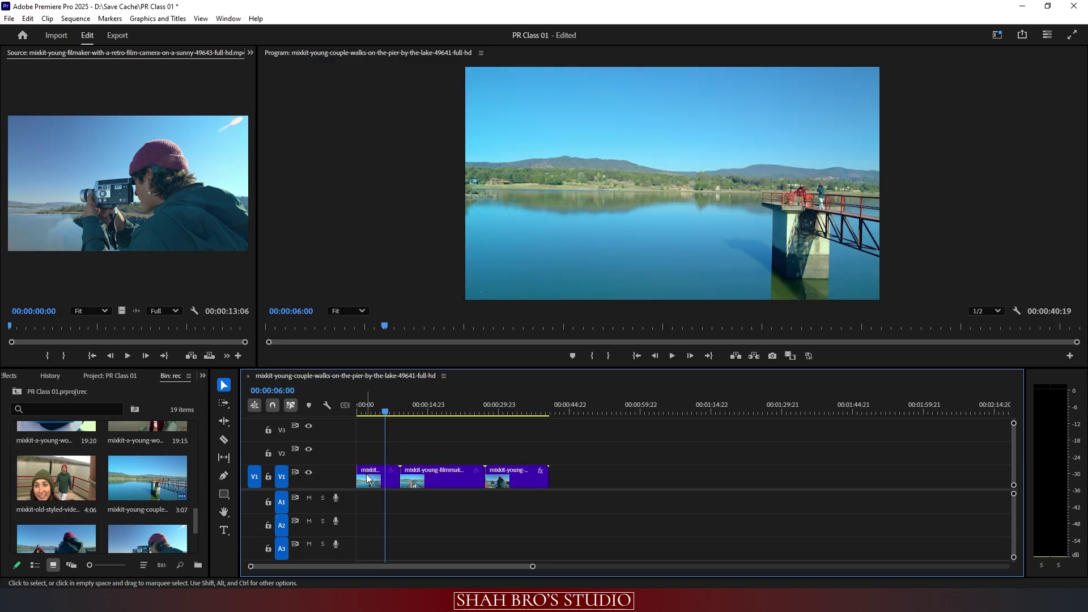
Step: Trim the end of the first clip to 00:00:04:08 and close the gap before the second clip
left_click(357, 408)
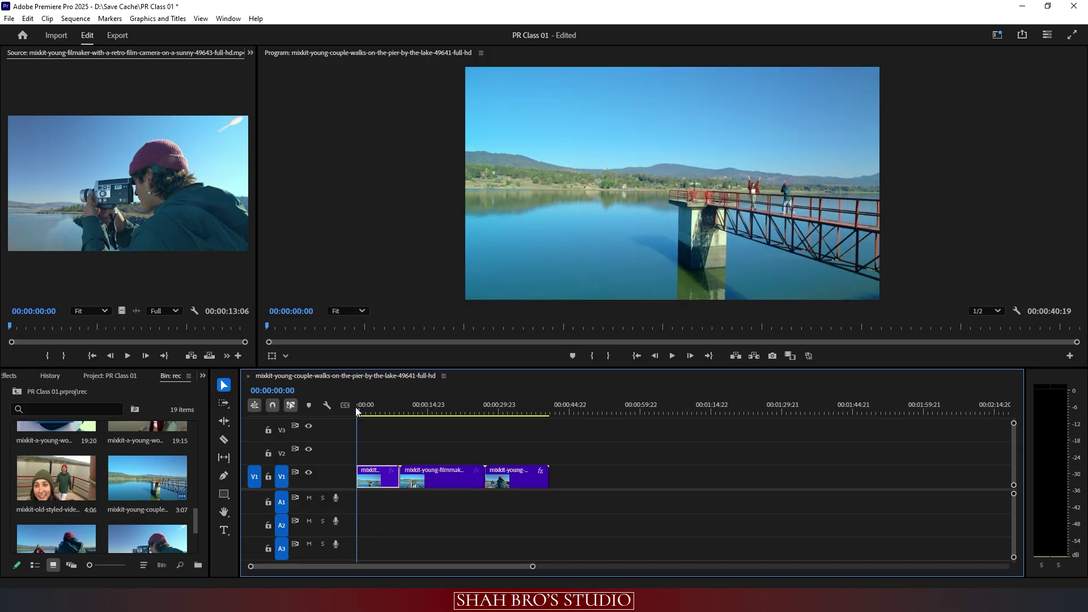
left_click_drag(356, 407, 378, 406)
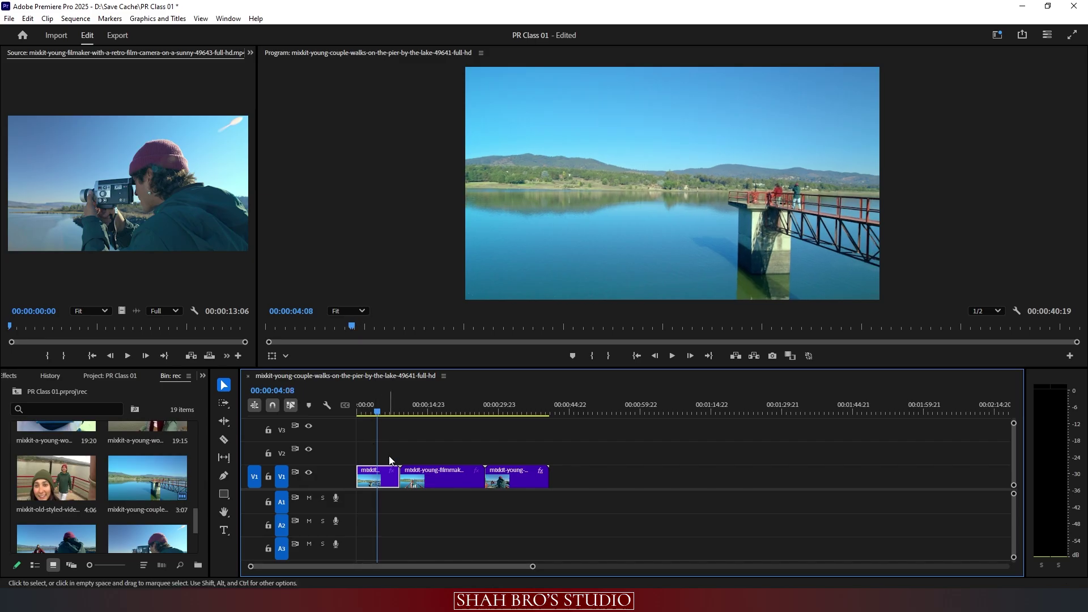
left_click_drag(395, 474, 374, 471)
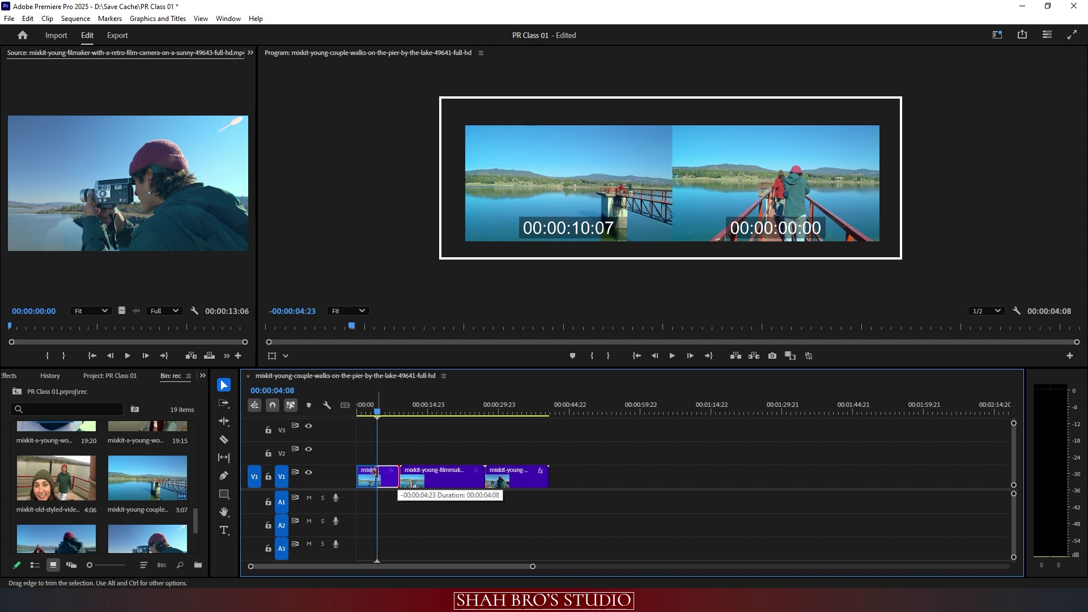
left_click_drag(375, 472, 374, 471)
left_click_drag(374, 471, 375, 471)
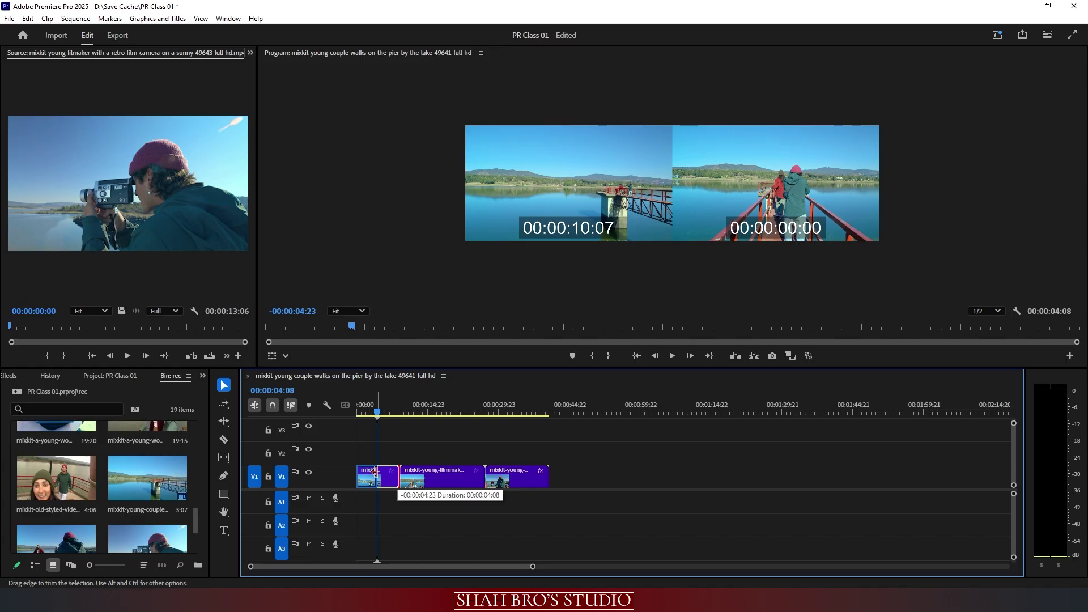
left_click_drag(374, 472, 375, 472)
left_click(392, 473)
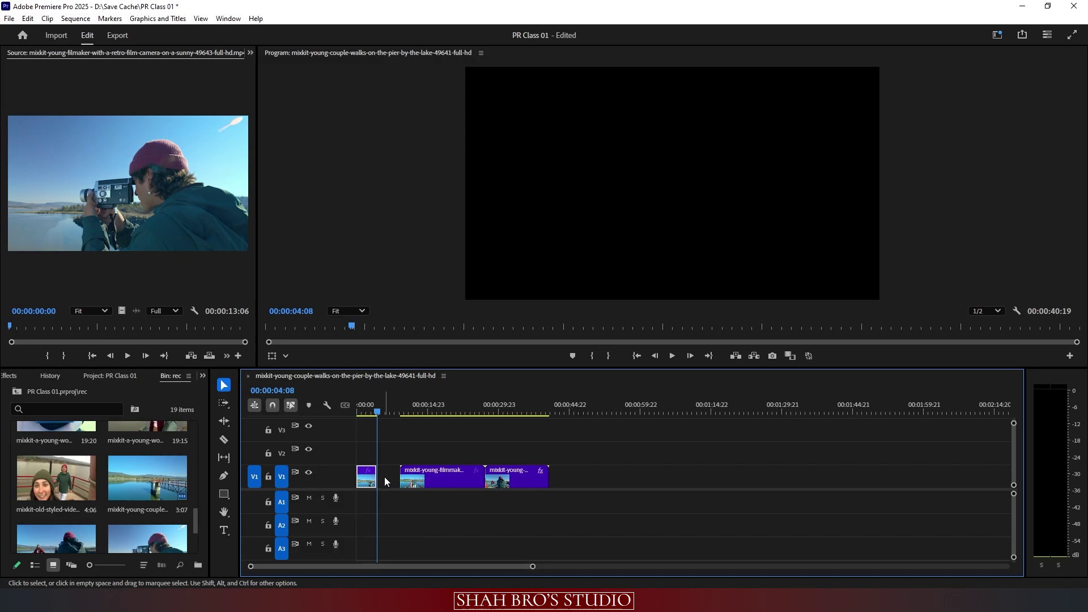
key("Delete")
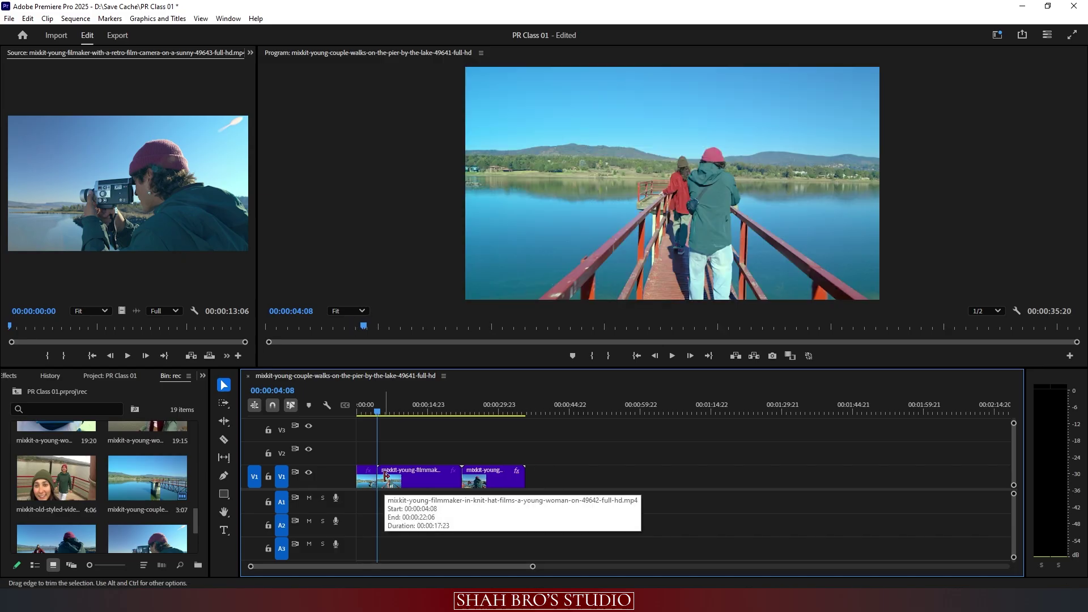
Step: Trim the start of the second clip to 00:00:12:03 and close the gap between the first and second clips
left_click(362, 410)
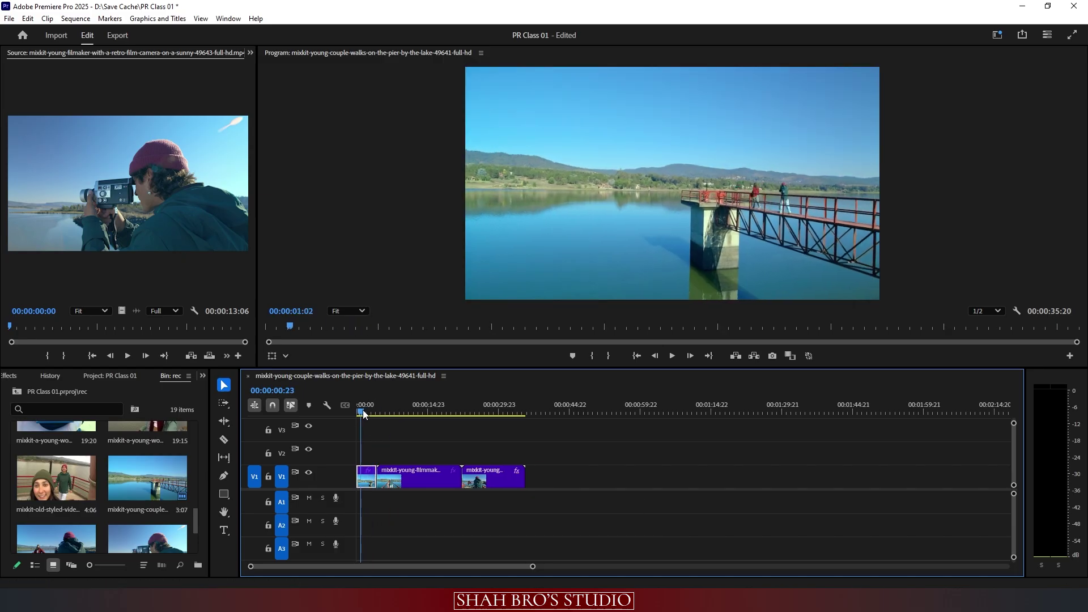
left_click_drag(362, 411, 416, 419)
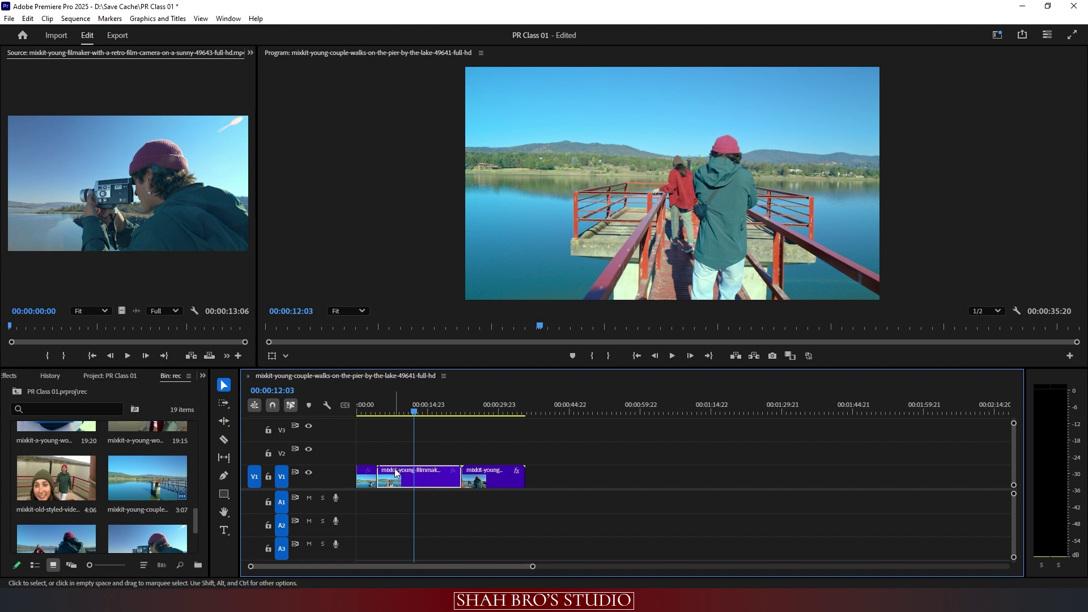
left_click_drag(379, 476, 414, 475)
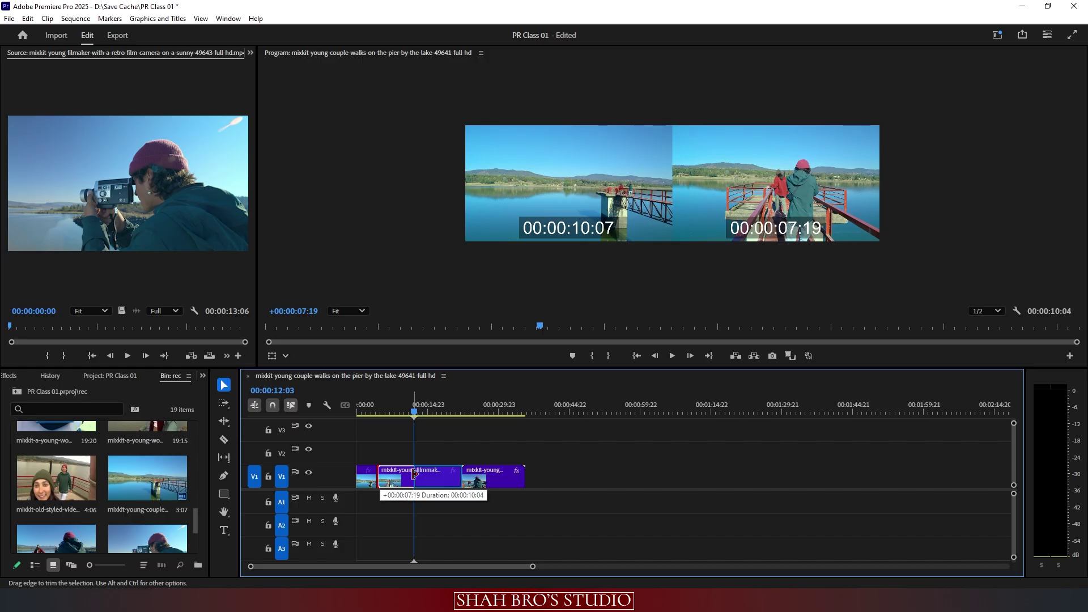
left_click_drag(414, 475, 414, 475)
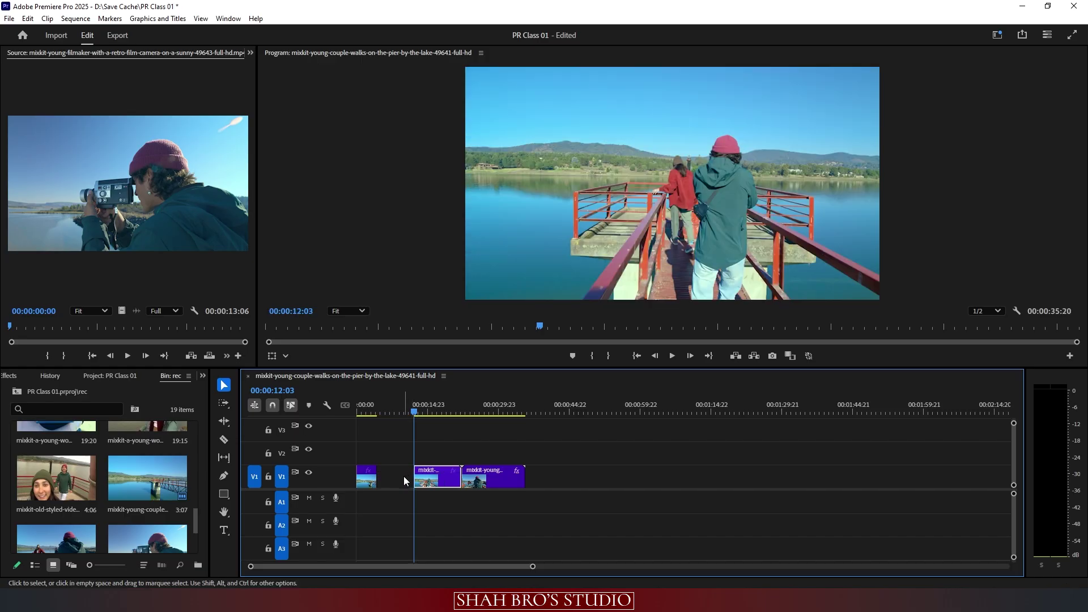
left_click(403, 475)
key("Delete")
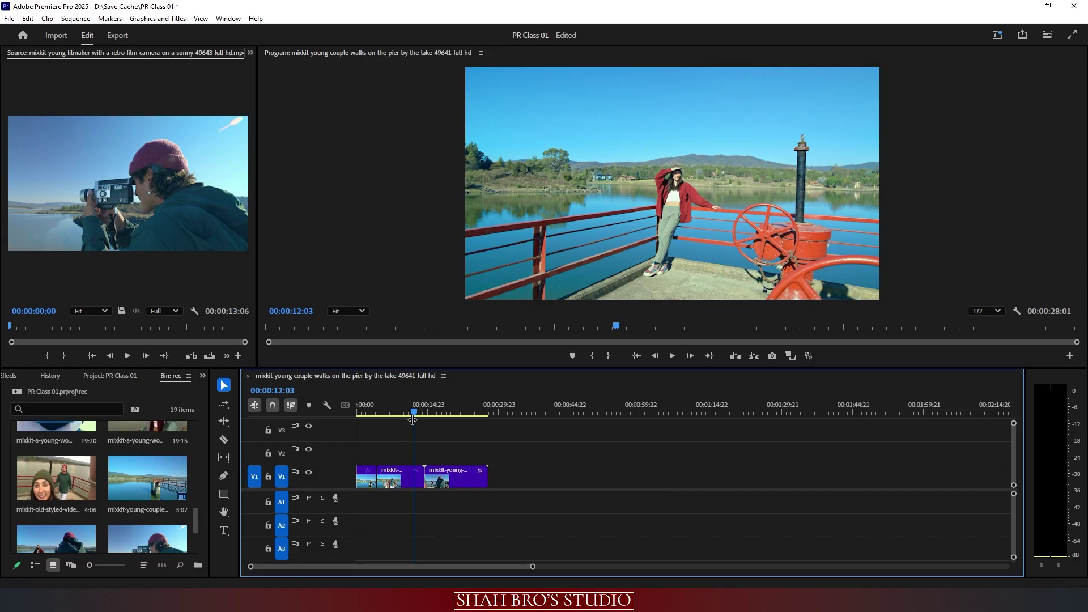
Step: Play the edit from the start, trim the second clip's end to 00:00:10:04 and close the gap before the third clip
left_click_drag(413, 413, 351, 417)
key("space")
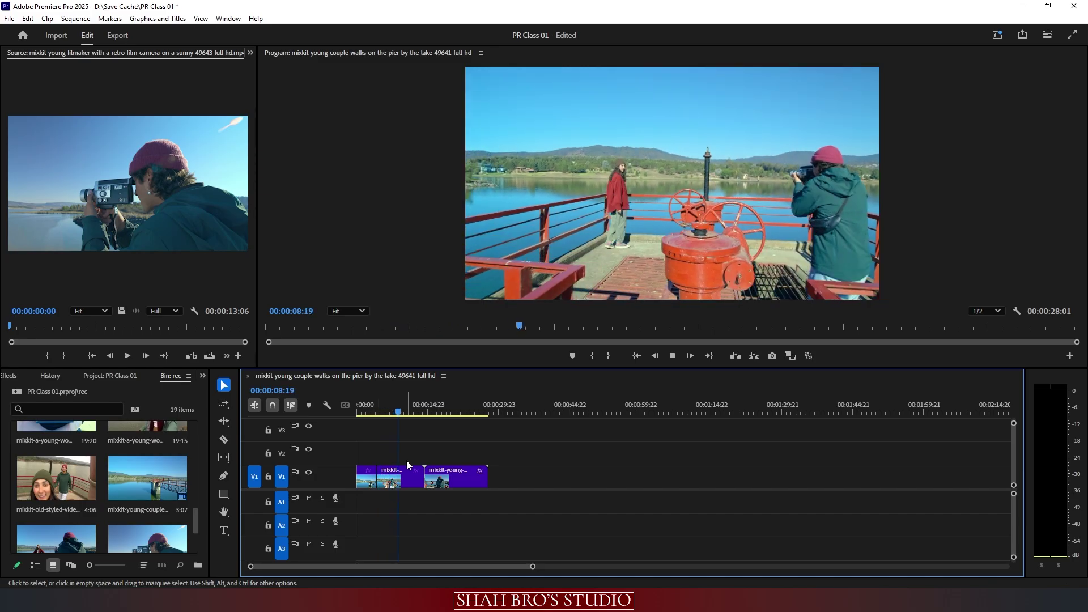
key("space")
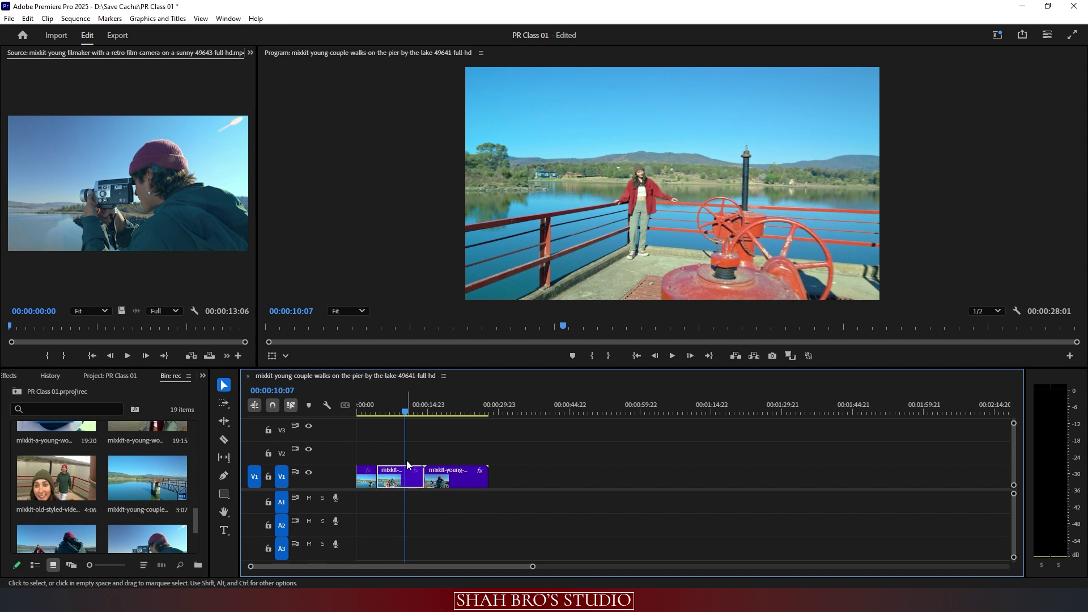
key("space")
key("space")
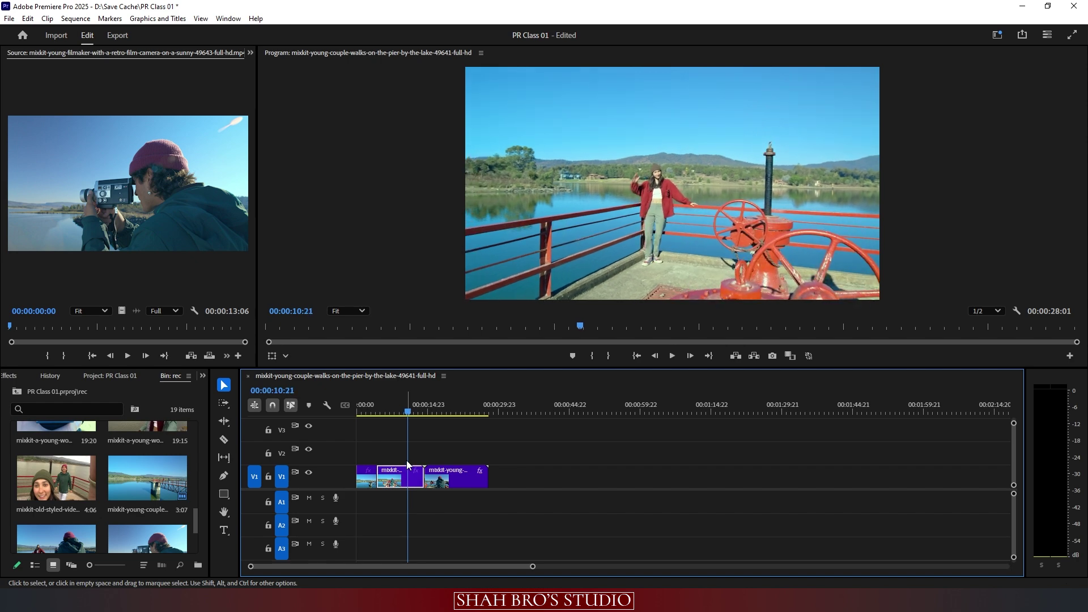
left_click(407, 402)
left_click_drag(407, 403, 406, 403)
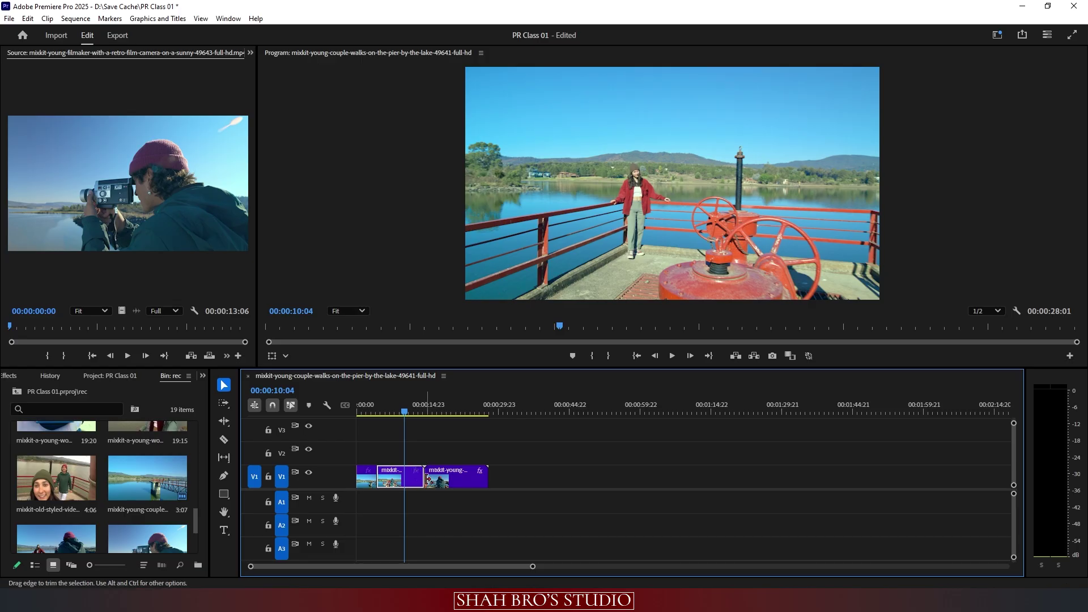
left_click_drag(423, 477, 404, 478)
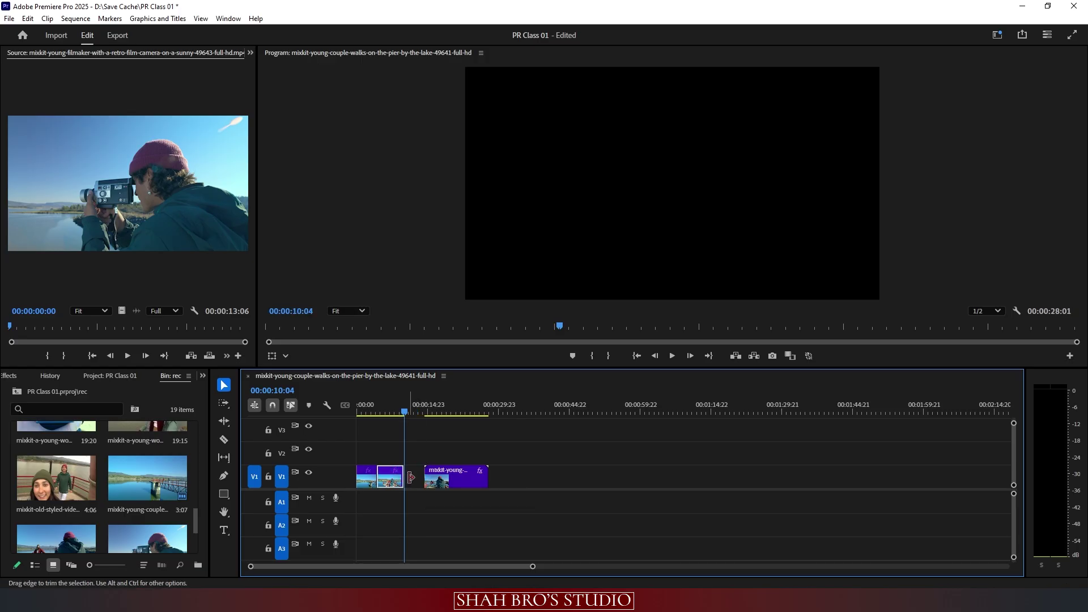
left_click(416, 477)
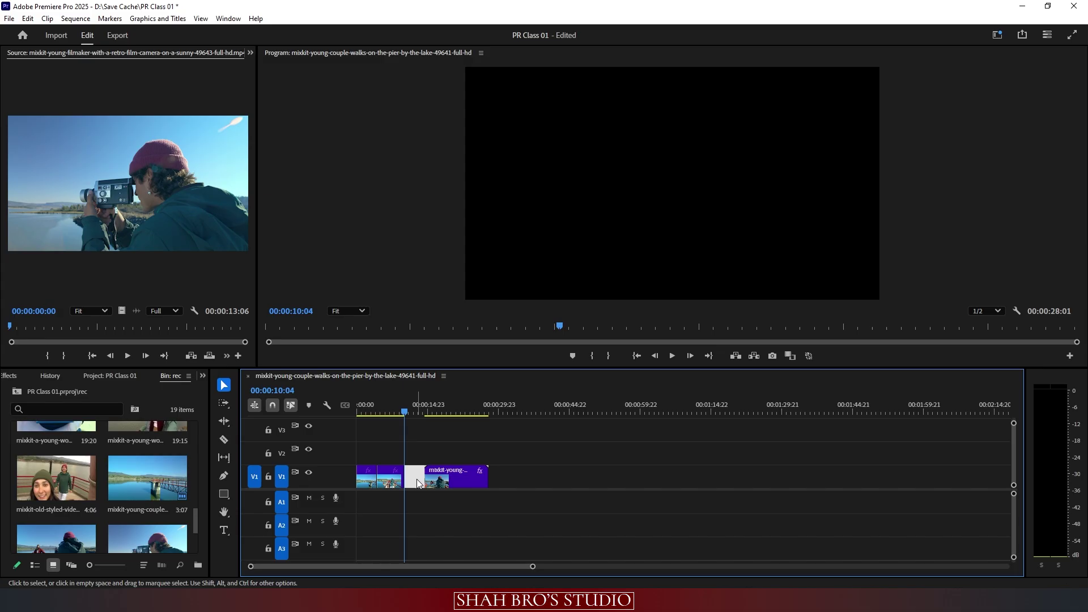
key("Delete")
Step: Trim a little off the third clip's start, closing the gap it leaves, and play the sequence from the beginning
left_click_drag(404, 407, 401, 408)
key("space")
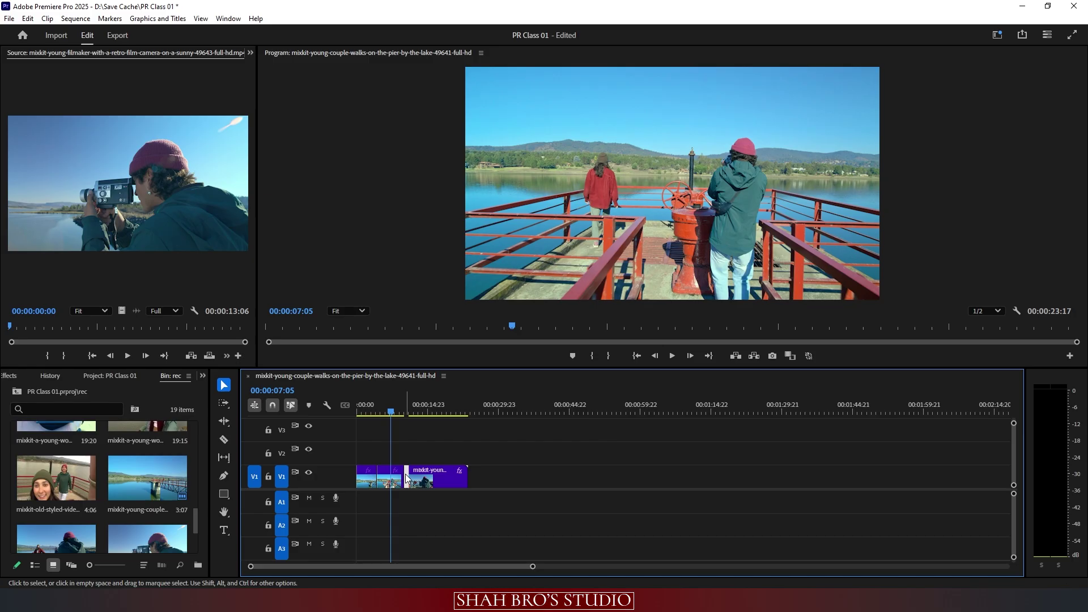
key("Delete")
key("Home")
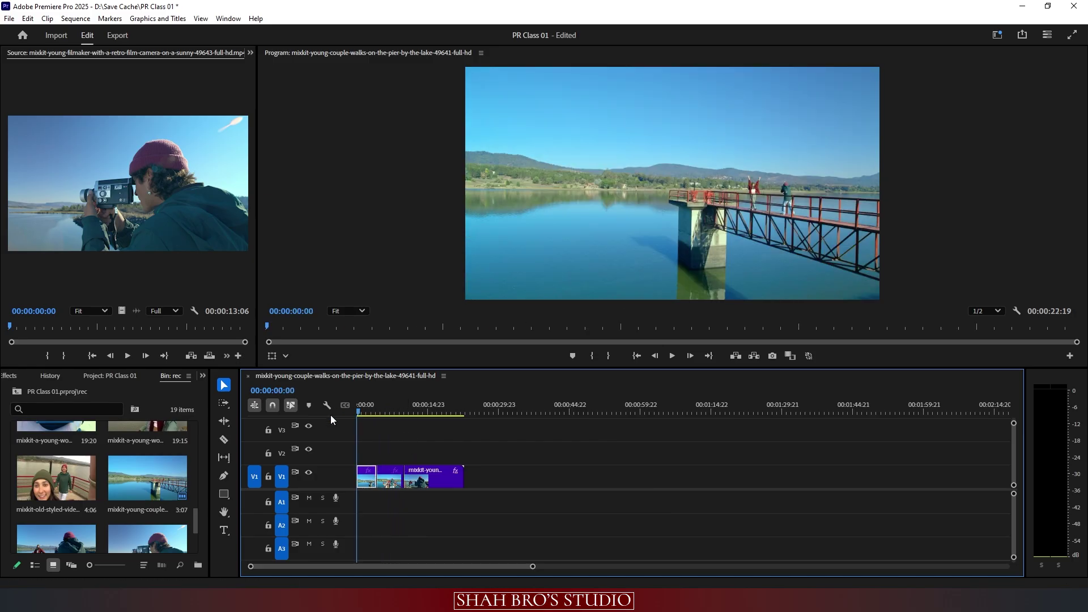
key("space")
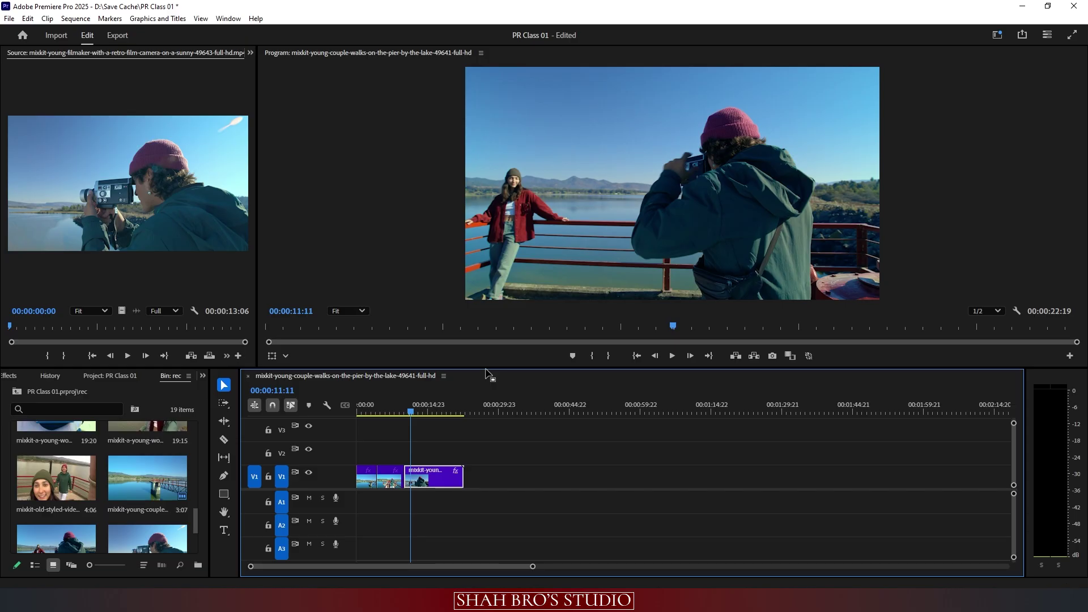
Step: Enlarge the timeline area, show the Track Select tool variants and return to the Selection tool
left_click_drag(486, 369, 486, 271)
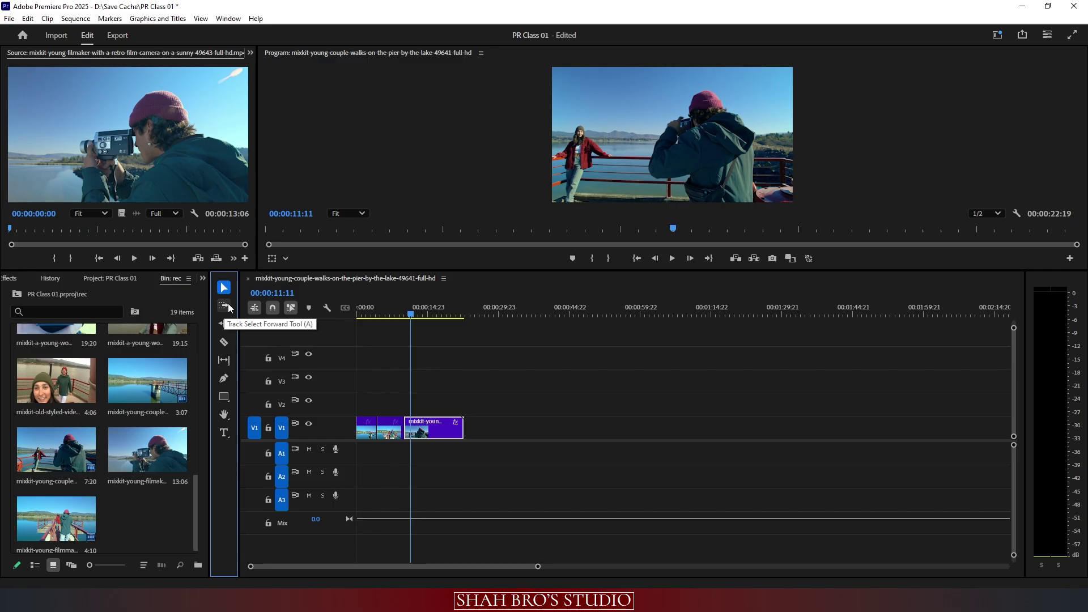
left_click(229, 308)
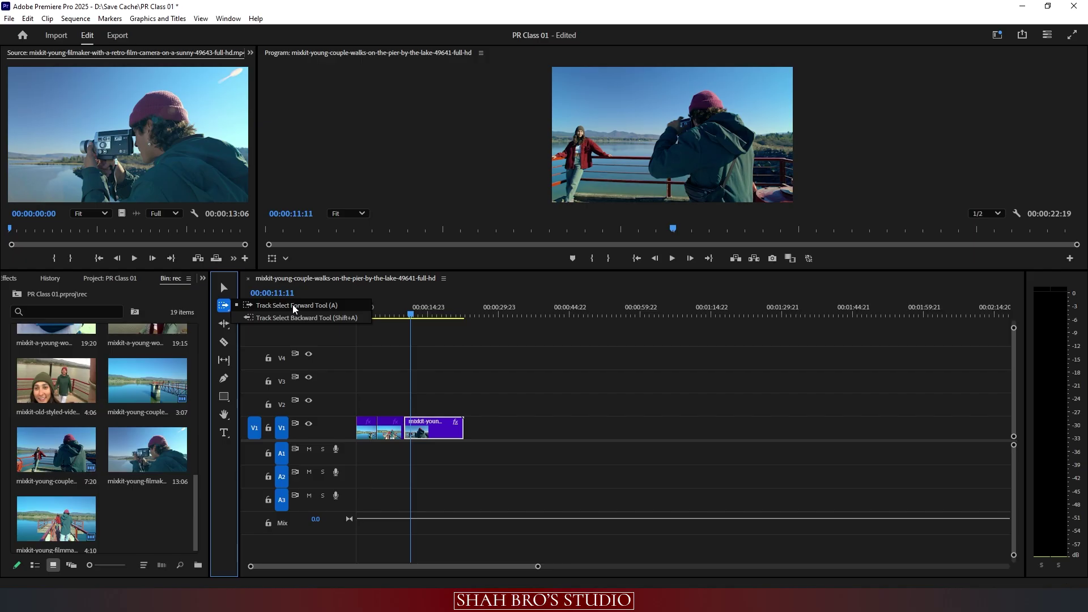
left_click(224, 287)
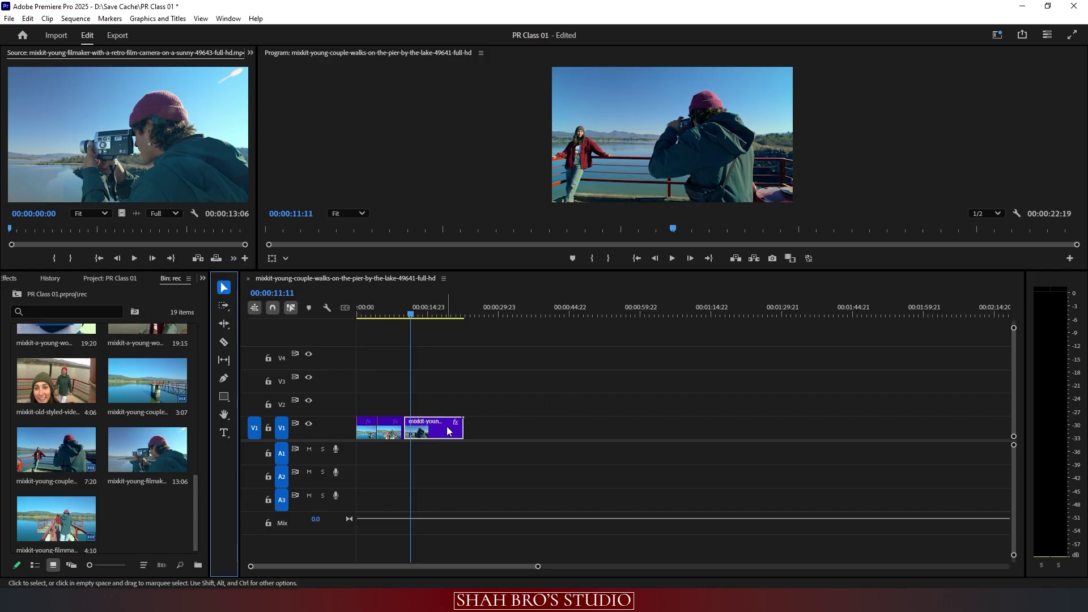
Step: Marquee-select all three clips on V1, scrub the playhead to 00:00:22:16 and clear the selection
left_click(366, 439)
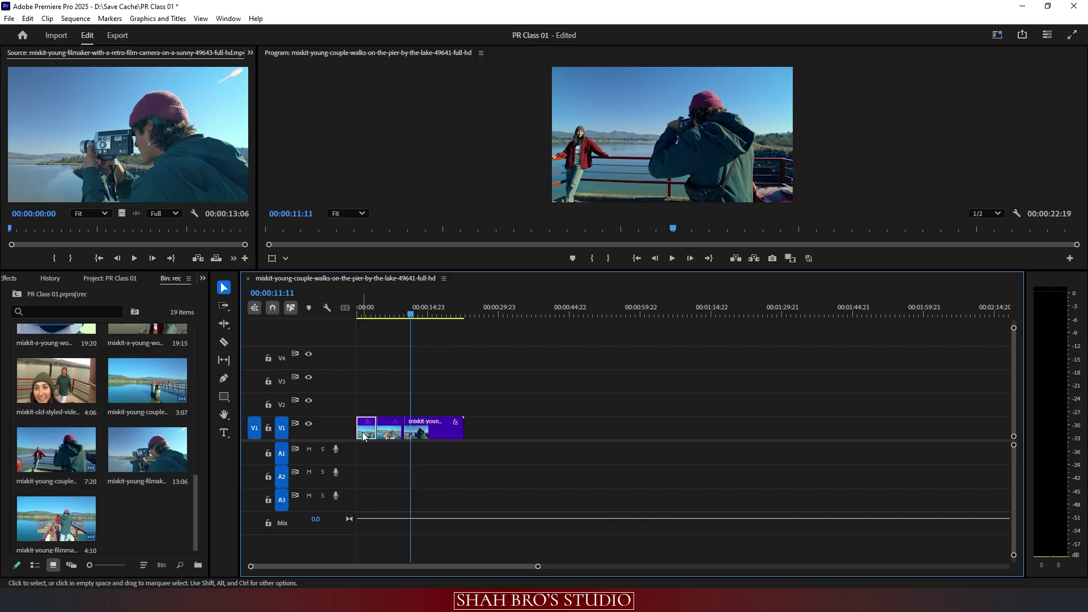
left_click_drag(513, 404, 357, 439)
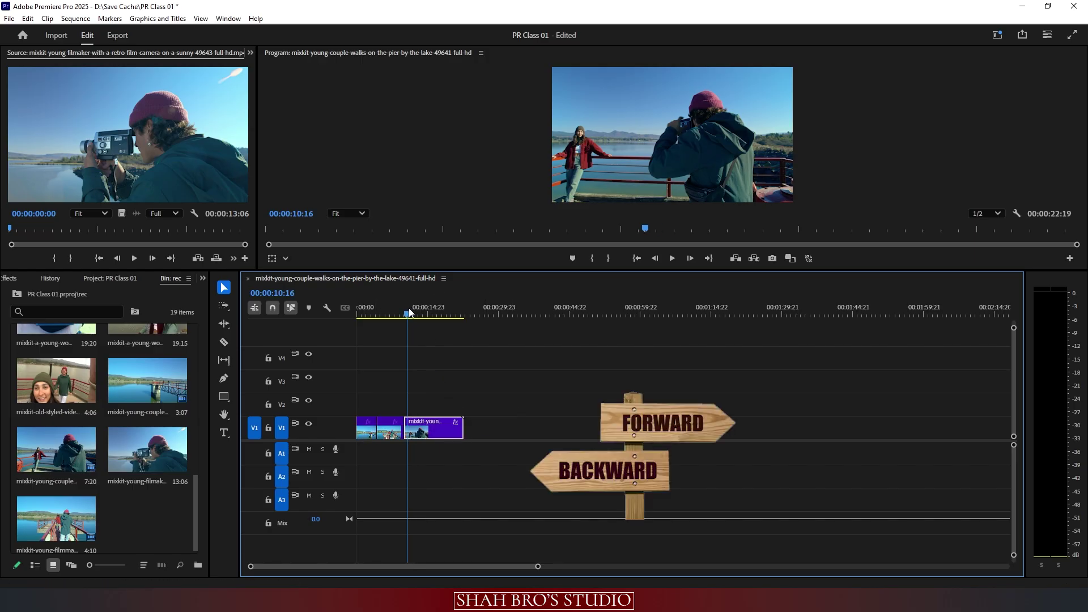
left_click(360, 320)
left_click_drag(423, 403, 367, 436)
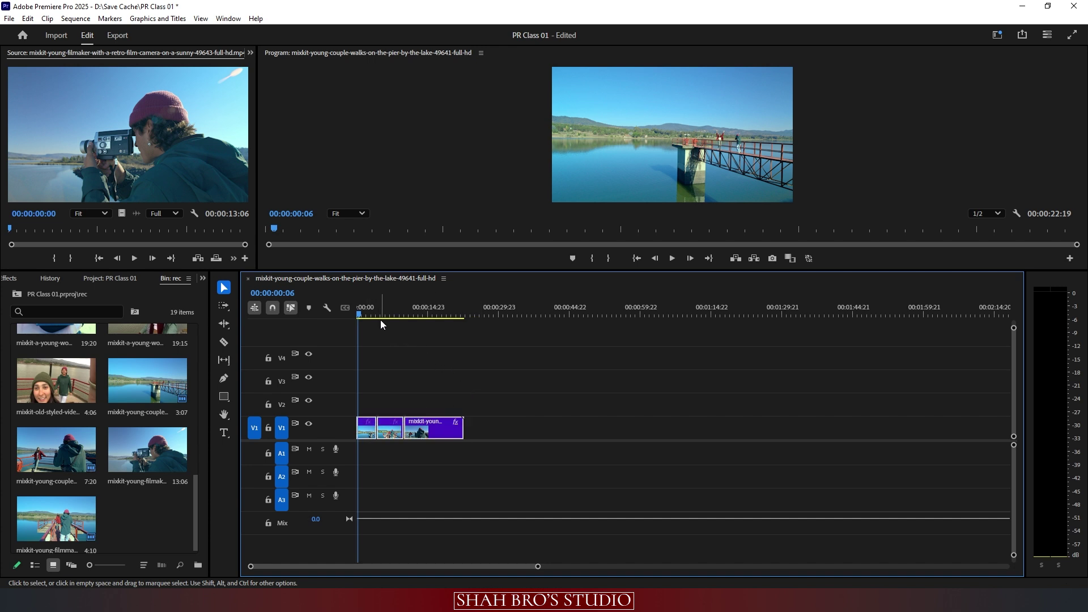
left_click(367, 307)
left_click_drag(368, 306, 464, 300)
left_click(511, 395)
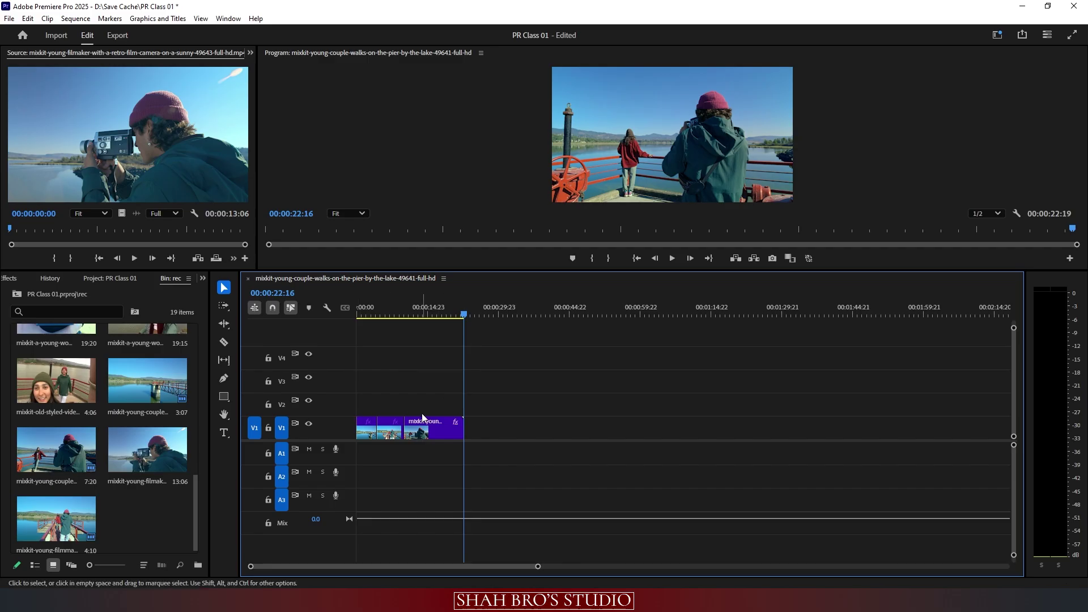
Step: Add more clips from the bin to the timeline, stacking them in groups on tracks V1 to V4
left_click(366, 307)
left_click(224, 306)
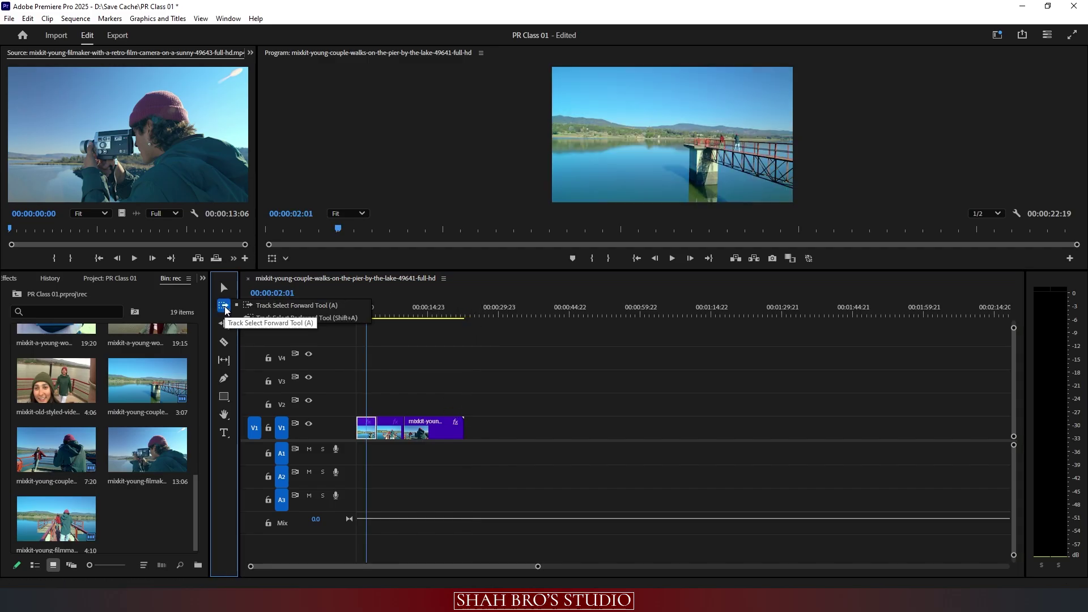
left_click(224, 287)
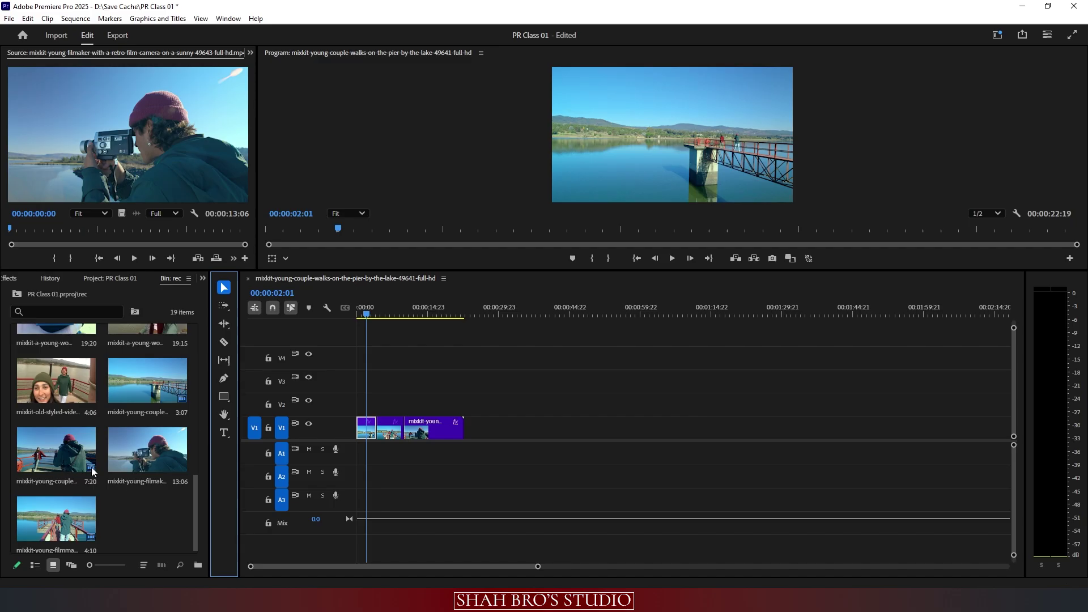
left_click(142, 453)
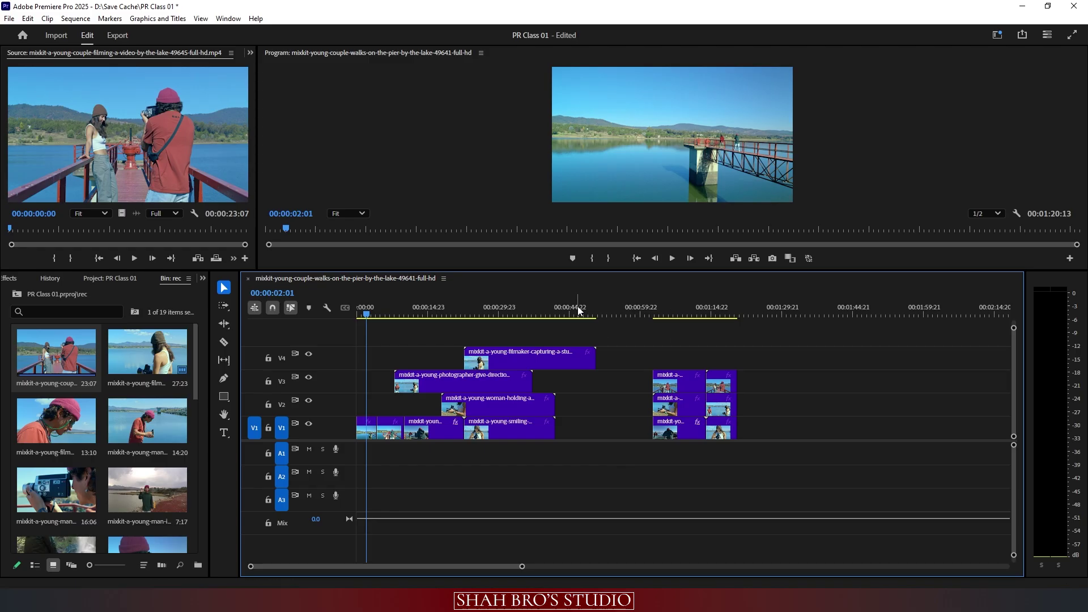
Step: Marquee-select the last group of stacked clips, then all the clips before the large gap, and clear the selection
left_click(604, 307)
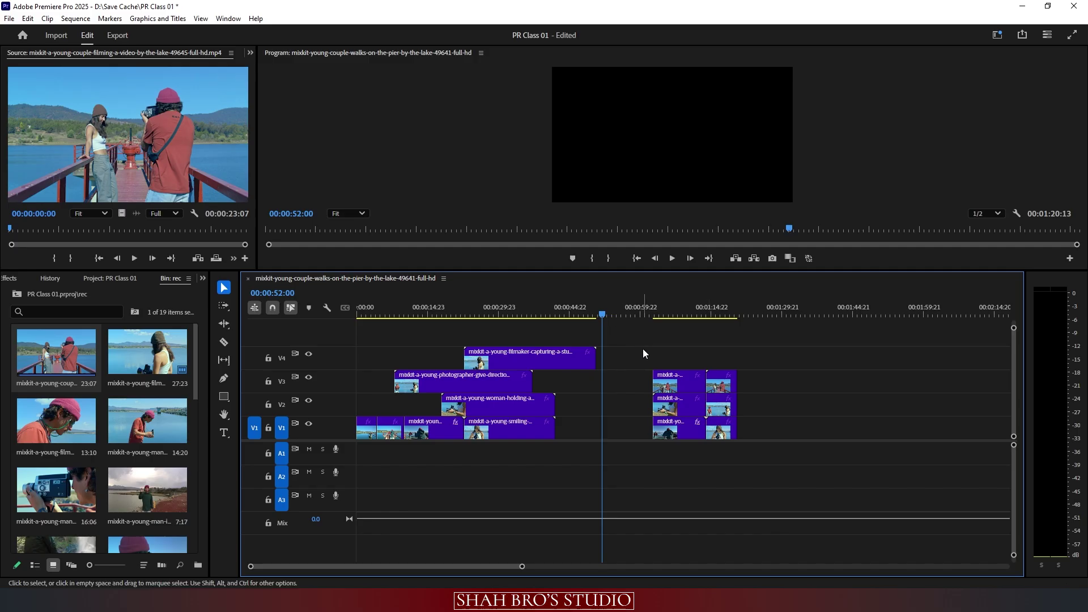
left_click_drag(715, 359, 664, 434)
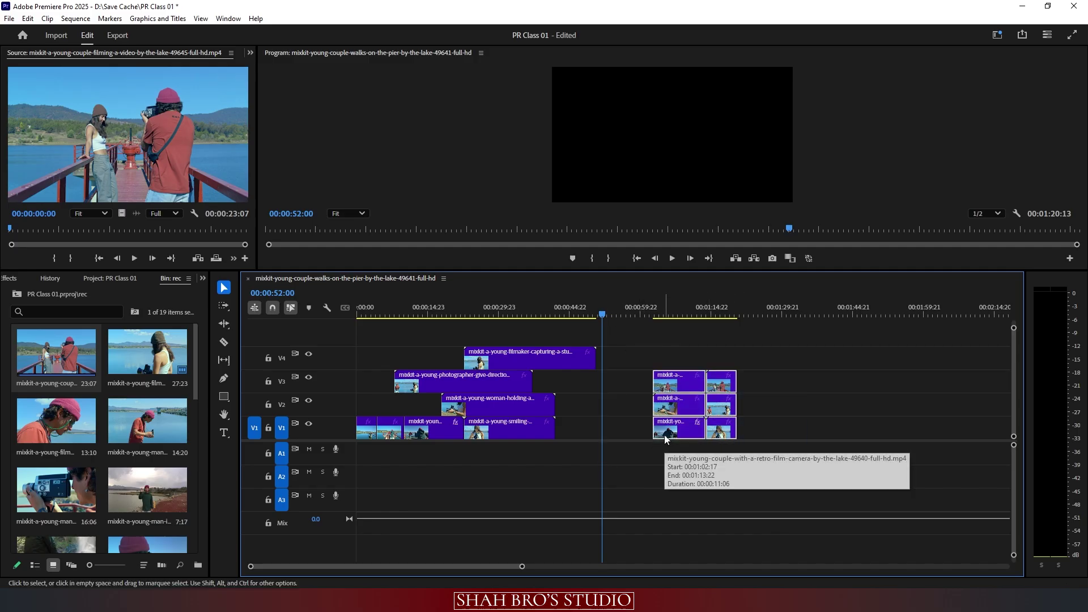
left_click(553, 330)
left_click_drag(553, 330, 374, 457)
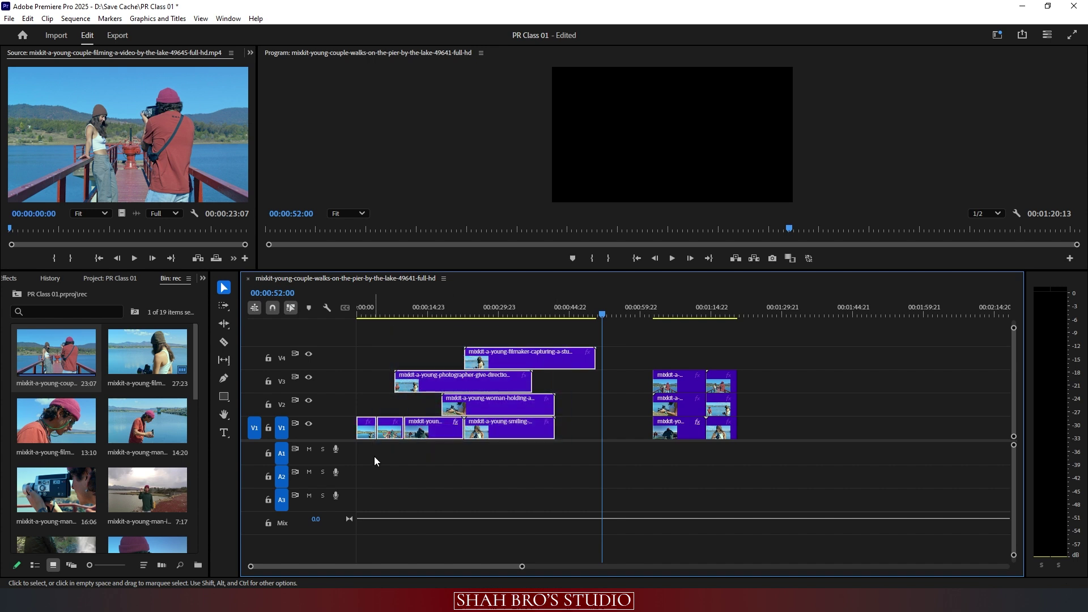
left_click(631, 347)
Step: Move the playhead to 00:00:06:14, marquee-select every clip from the second V1 clip onward, then select only the first clip
mouse_move(386, 315)
left_mouse_down()
mouse_move(487, 328)
mouse_move(389, 336)
left_mouse_up()
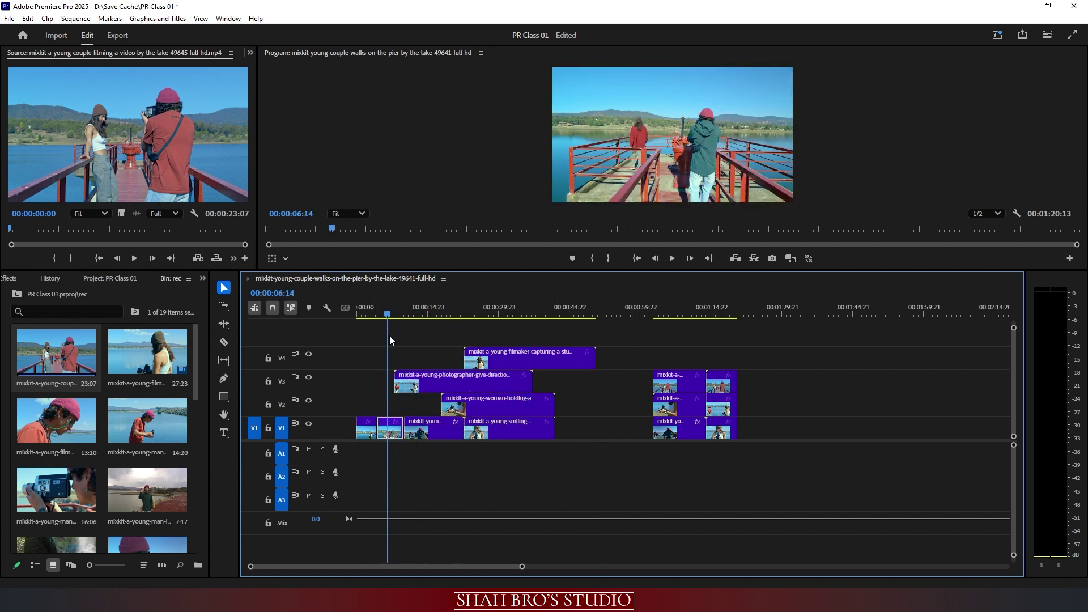
left_click_drag(802, 322, 393, 451)
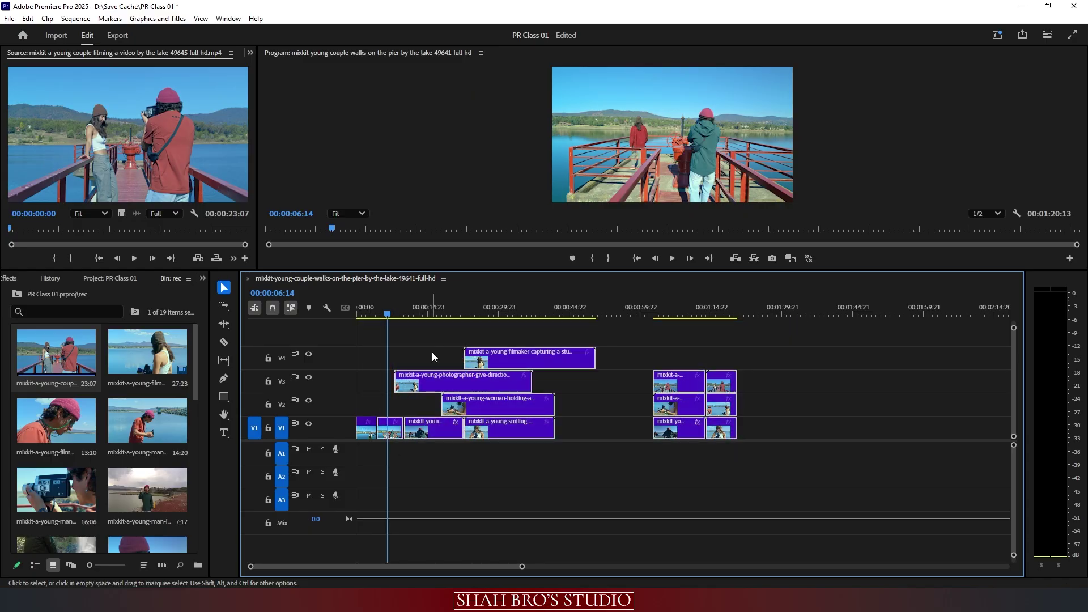
left_click(367, 434)
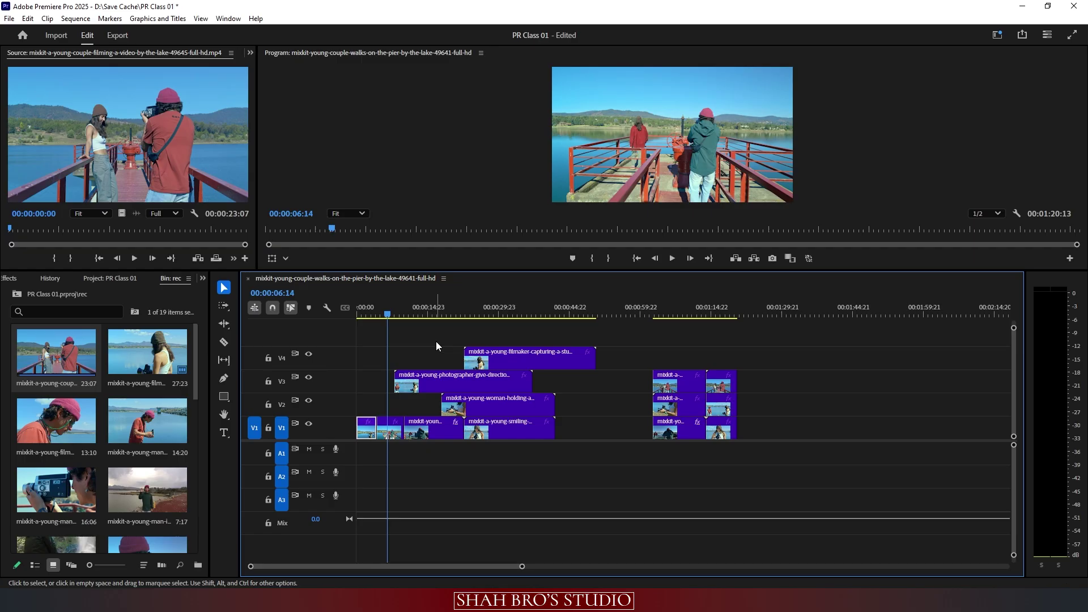
Step: Marquee-select the final stack of clips and then those before it, clear the selection and move the playhead to 00:00:24:19
left_click(701, 312)
left_click_drag(768, 348, 713, 451)
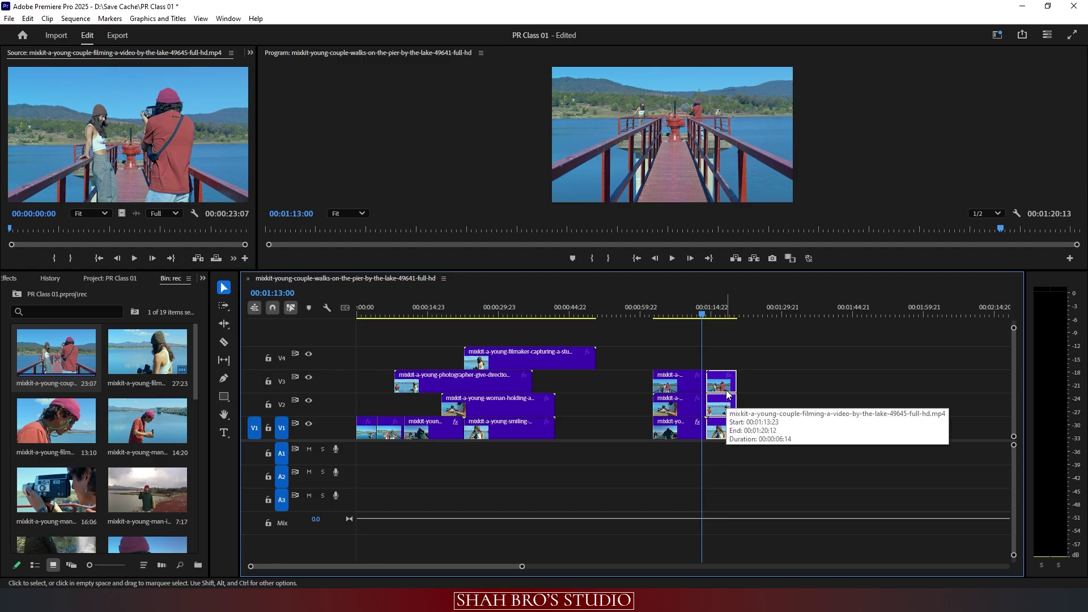
left_click_drag(680, 331, 336, 473)
left_click(839, 324)
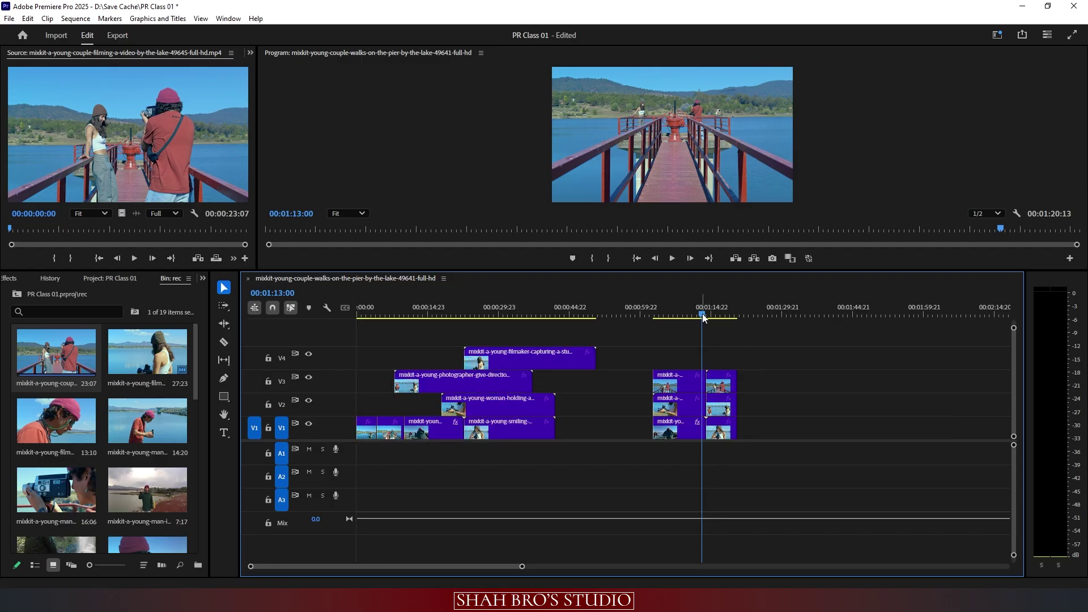
left_click_drag(703, 316, 473, 314)
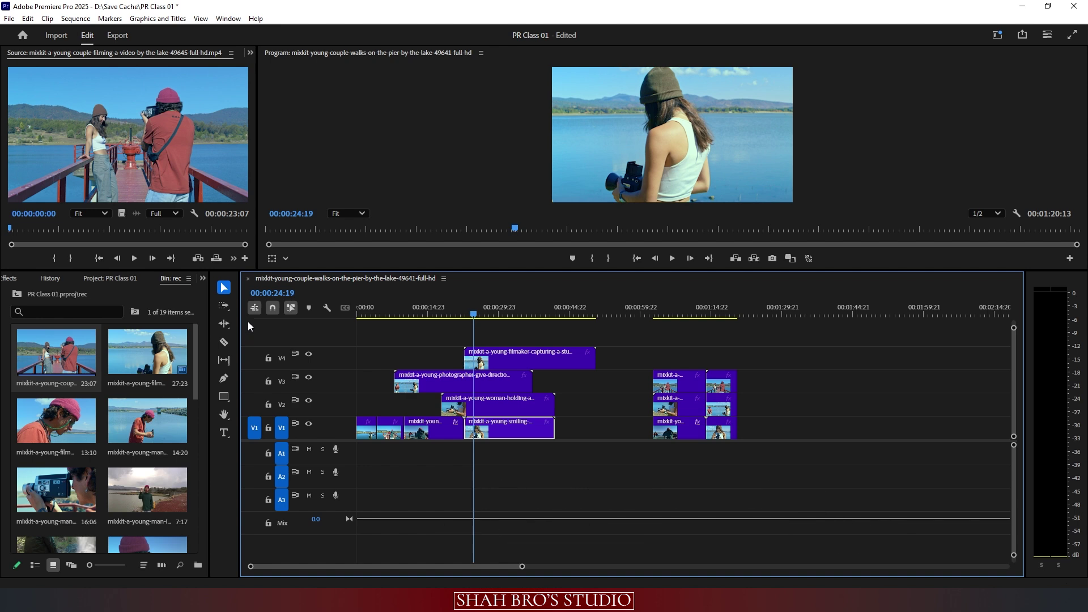
Step: With the Track Select Forward tool, select the final stack, then the whole last group, then everything from the fourth V1 clip onward
left_click(226, 305)
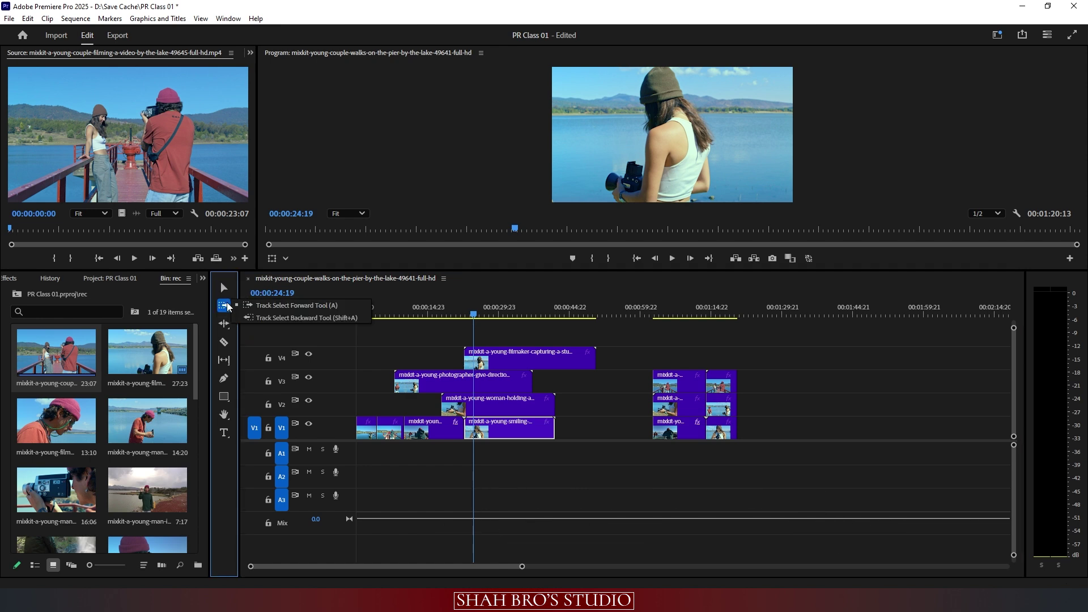
left_click(280, 306)
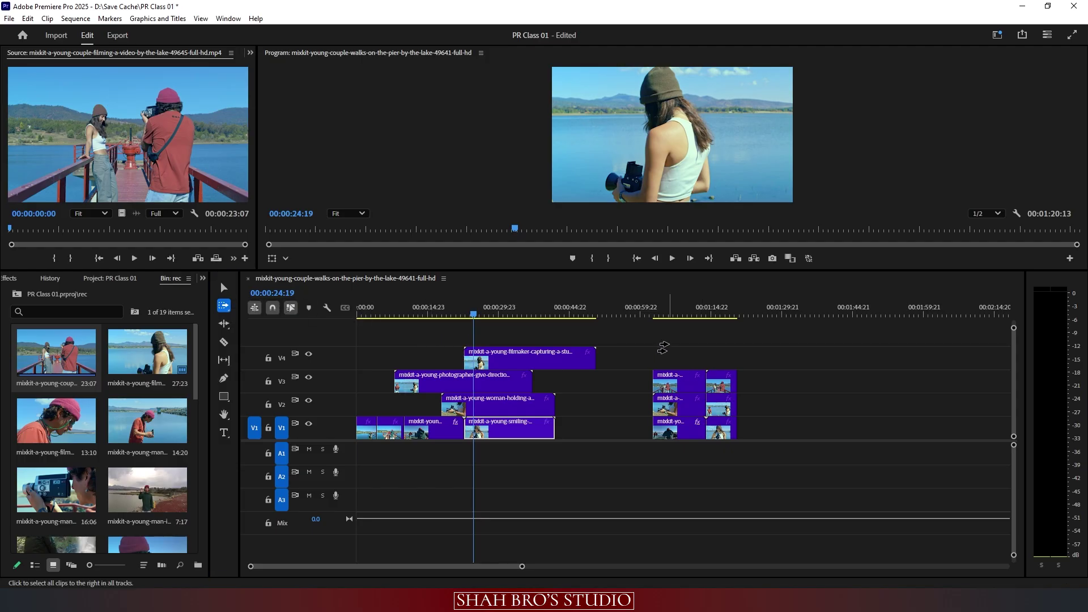
left_click(724, 433)
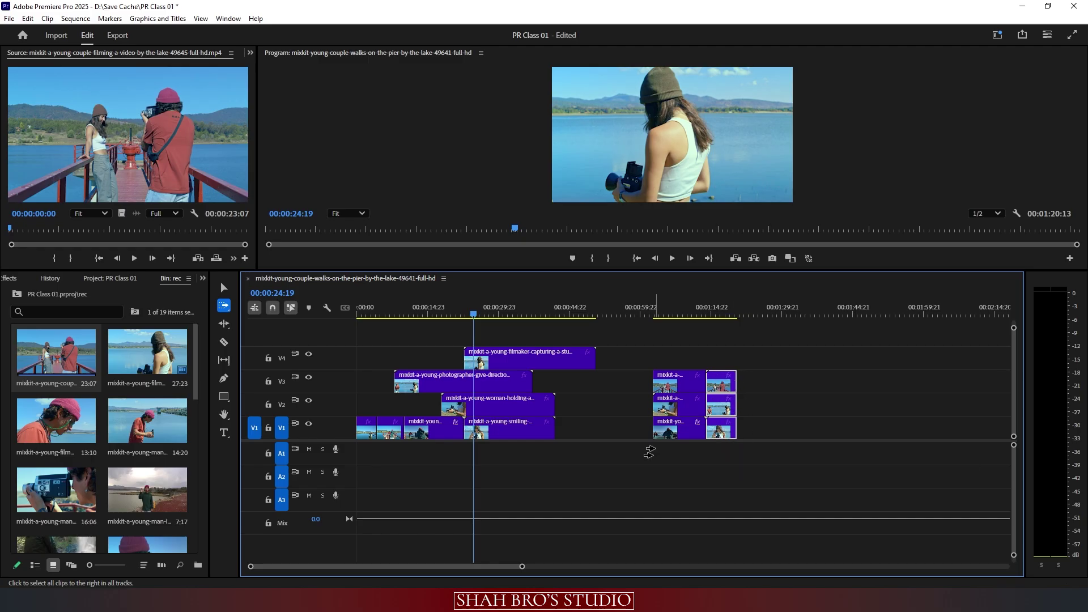
left_click(650, 436)
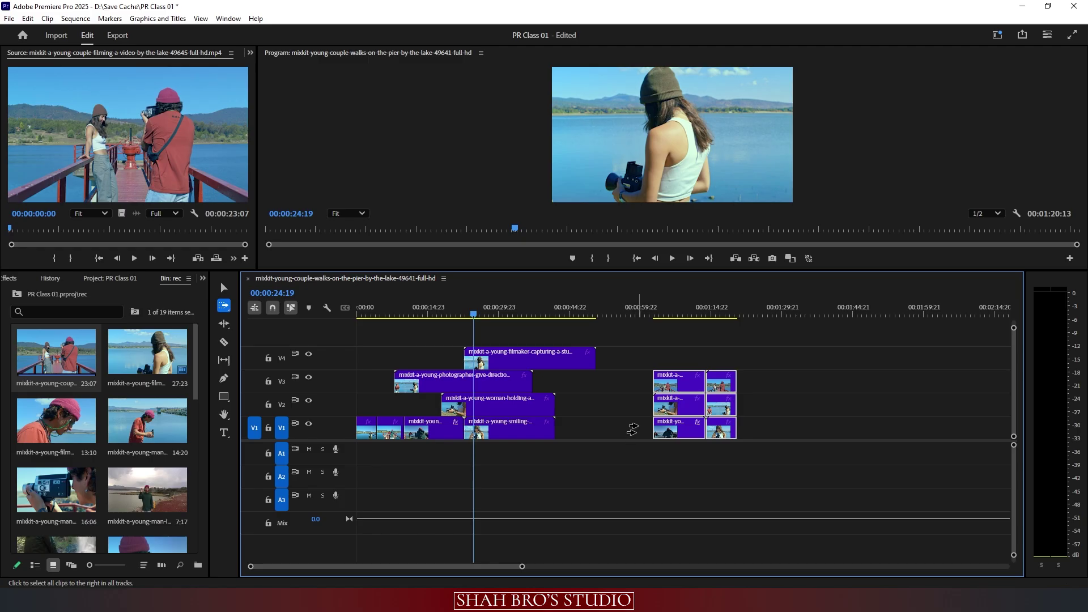
left_click(492, 431)
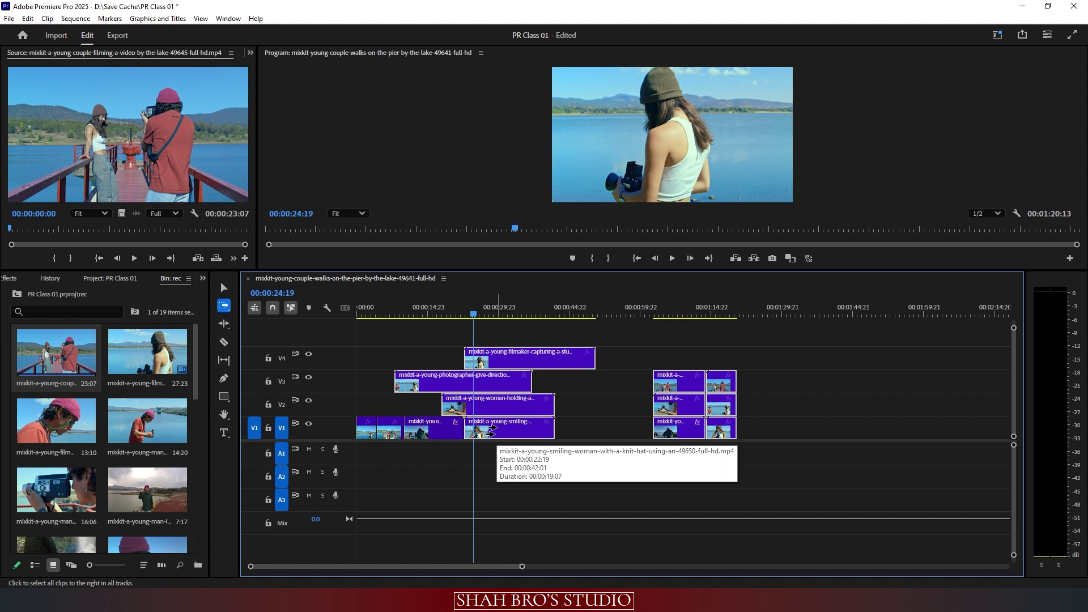
Step: With the Selection tool, marquee-select the overlapping clips on V1 to V4 before the large gap, then clear the selection
left_click(224, 287)
left_click(422, 339)
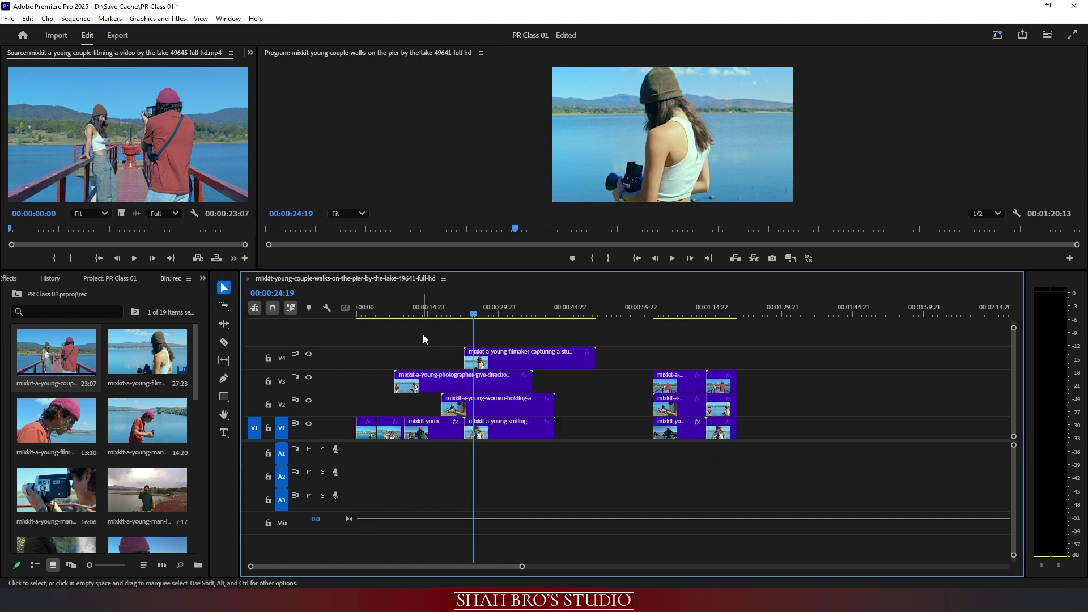
left_click_drag(522, 336, 499, 452)
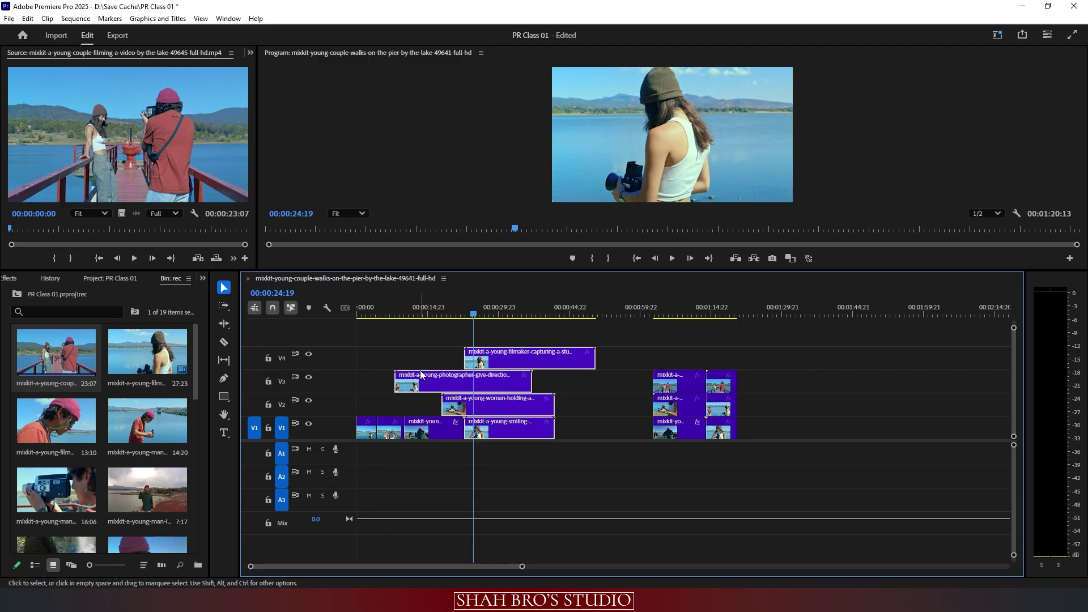
left_click(527, 330)
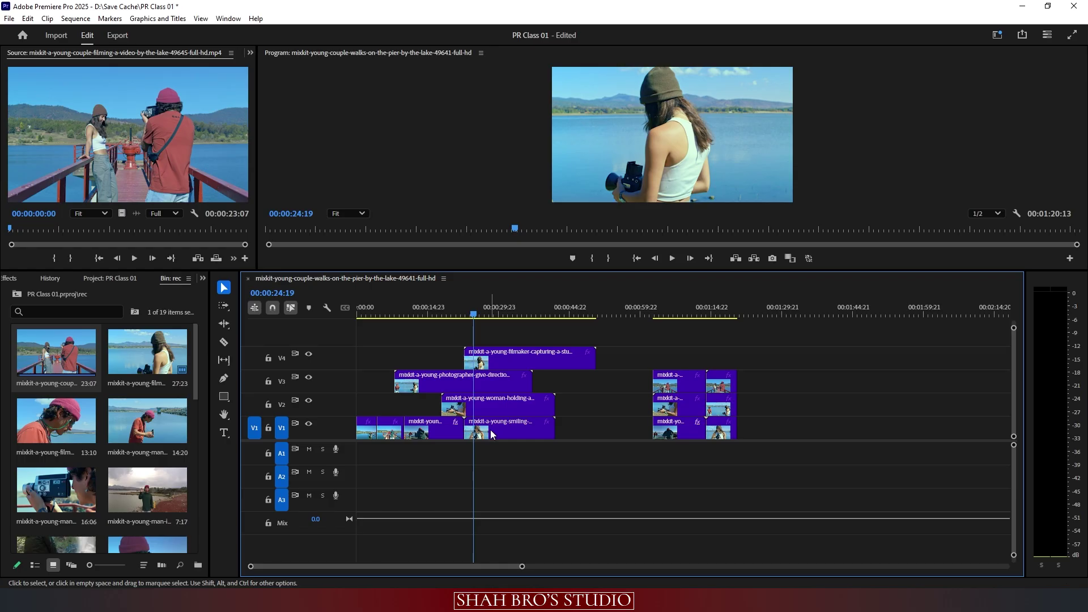
Step: Use Track Select Forward from the fourth V1 clip to move all following clips about 23 seconds later, then undo the move
key("a")
left_click(491, 434)
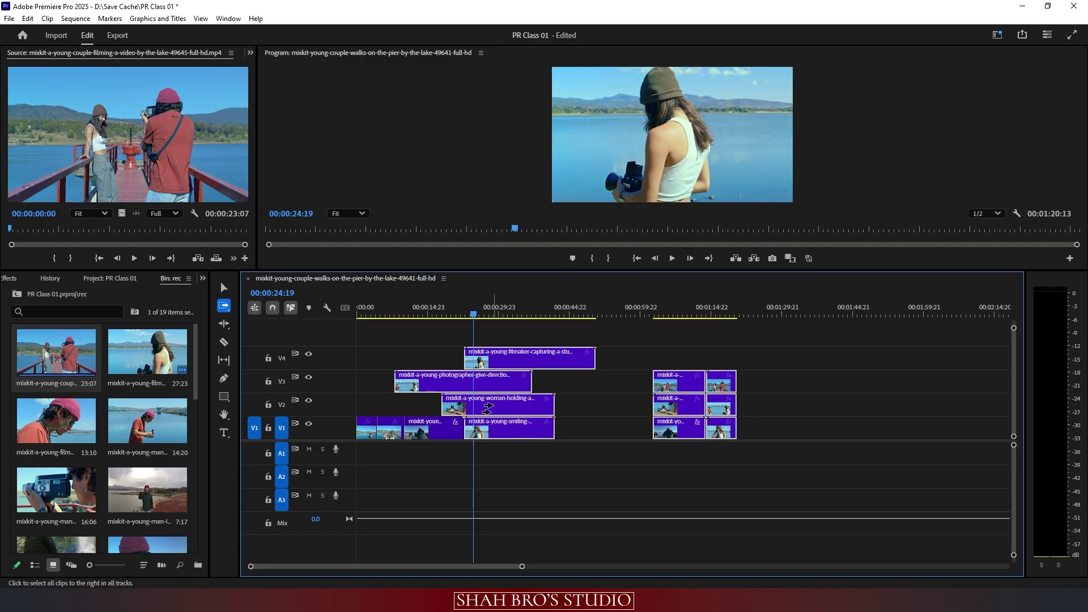
left_click_drag(492, 404, 594, 404)
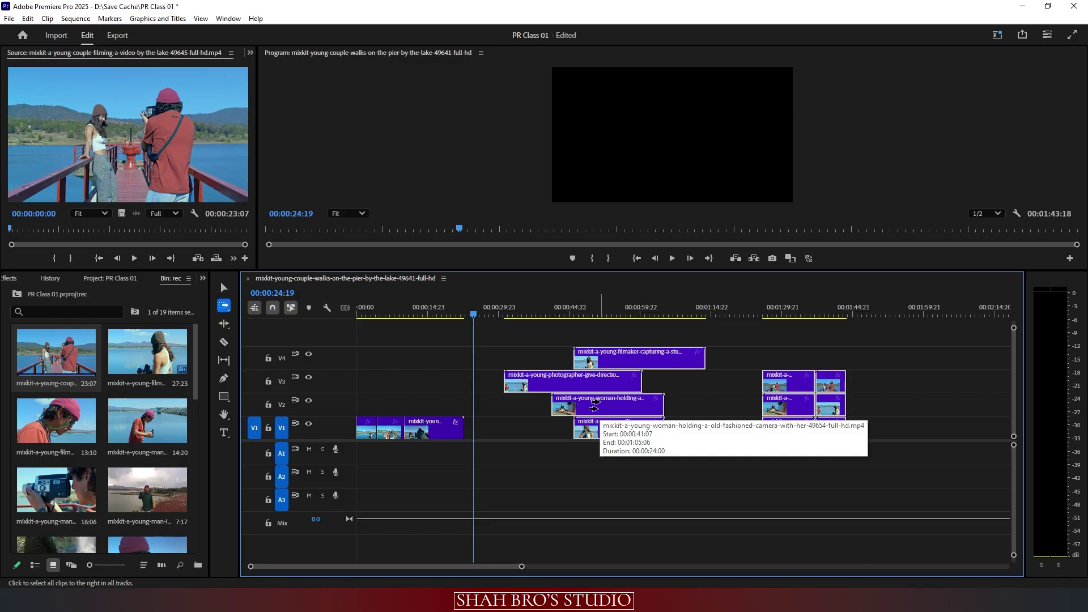
key("ctrl+z")
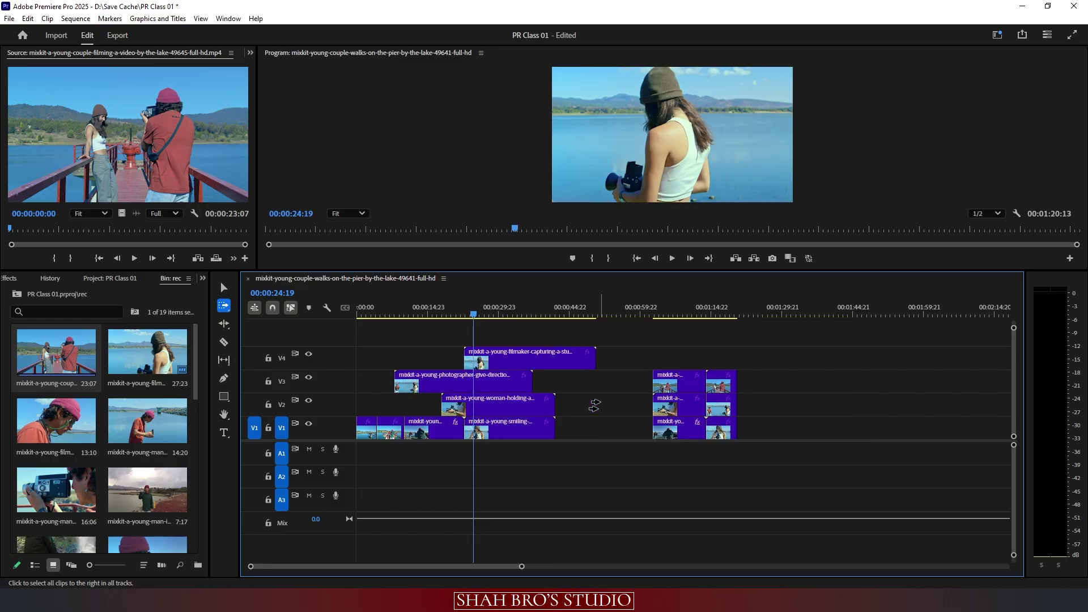
Step: Marquee-select the fourth V1 clip and all following clips with the Selection tool, move them about 28 seconds later and undo the move
key("v")
left_click_drag(883, 334, 630, 438)
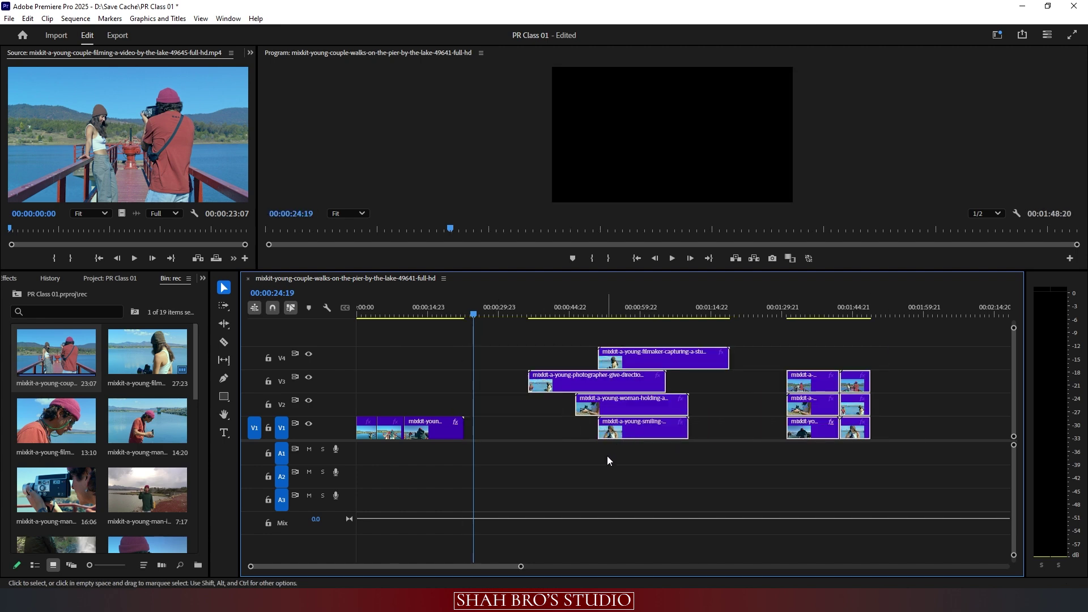
key("ctrl+z")
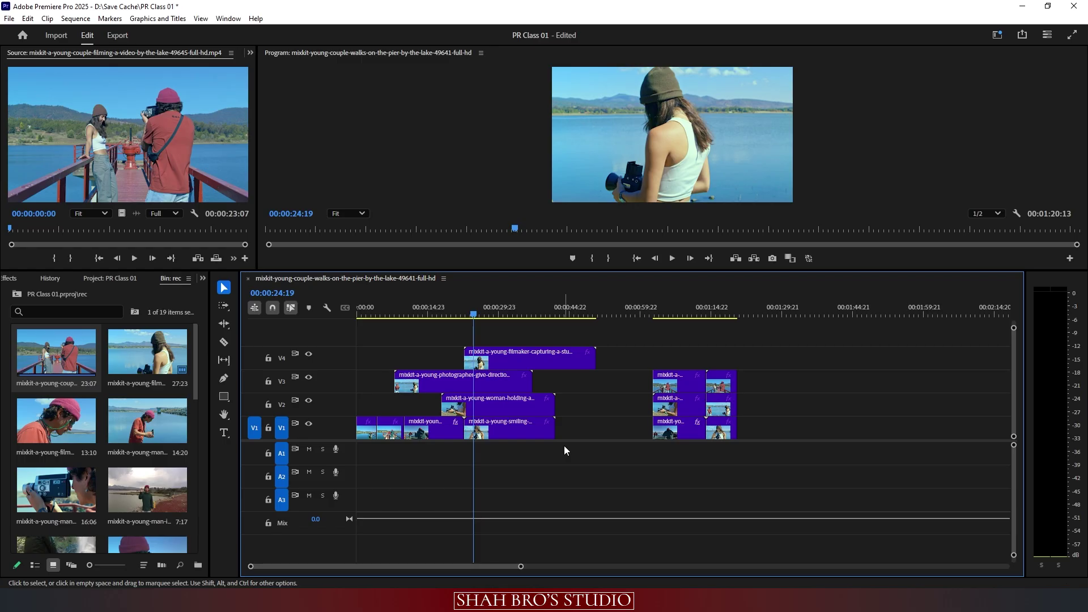
Step: Select everything from the fourth V1 clip onward with Track Select Forward, and duplicate the last group about 22 seconds later with the Selection tool
key("a")
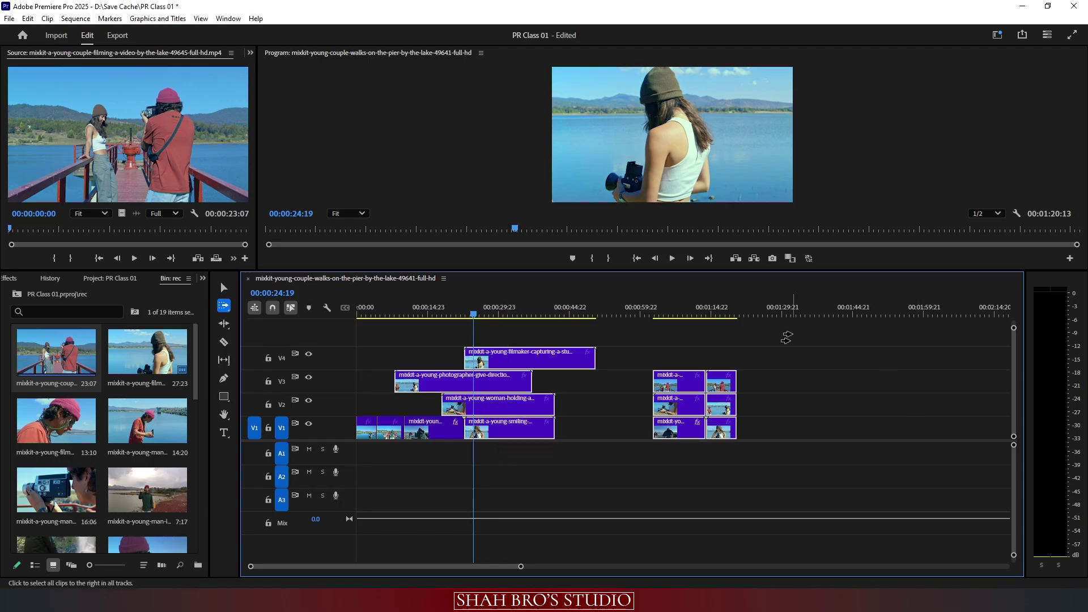
left_click(224, 288)
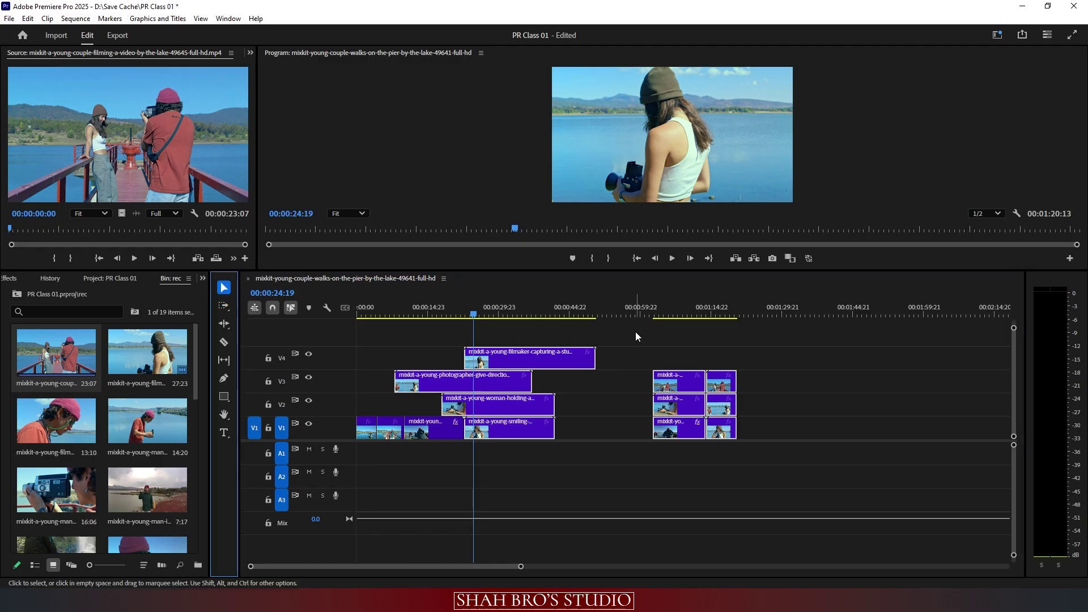
left_click_drag(756, 348, 803, 430)
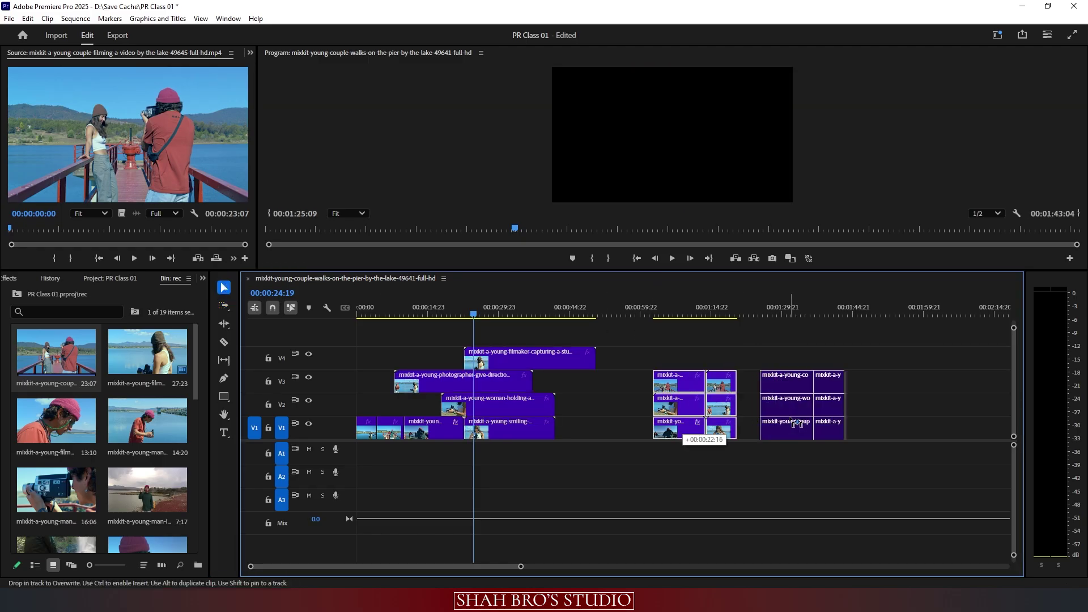
left_click_drag(887, 359, 734, 360)
key("minus")
key("ctrl+z")
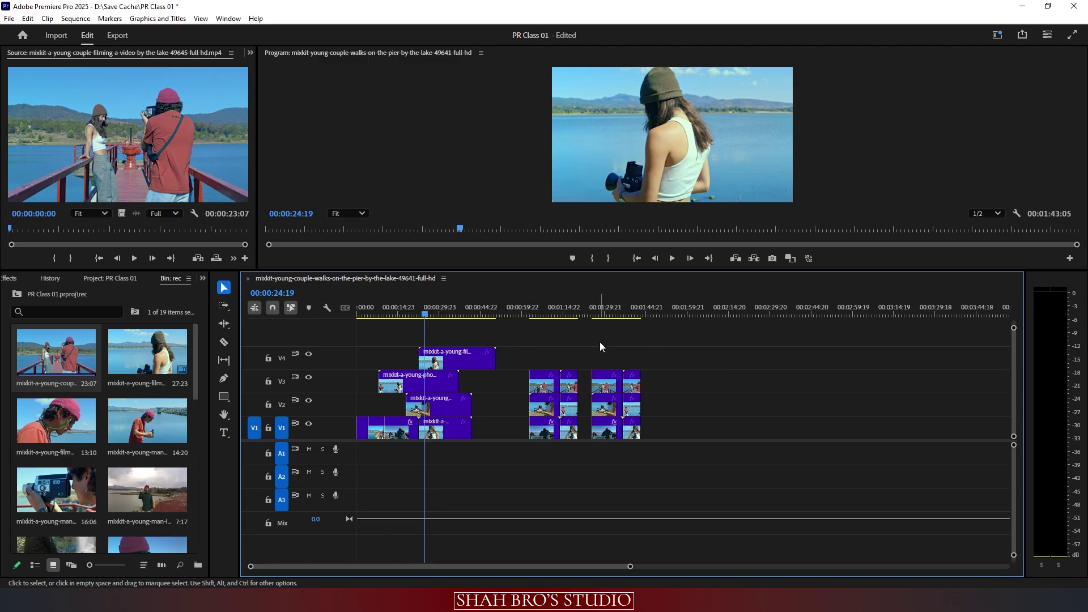
Step: Duplicate the three-track clip group once more, about 22 seconds after the previous copy on V1 to V3
scroll(631, 342, "up", 1, "alt")
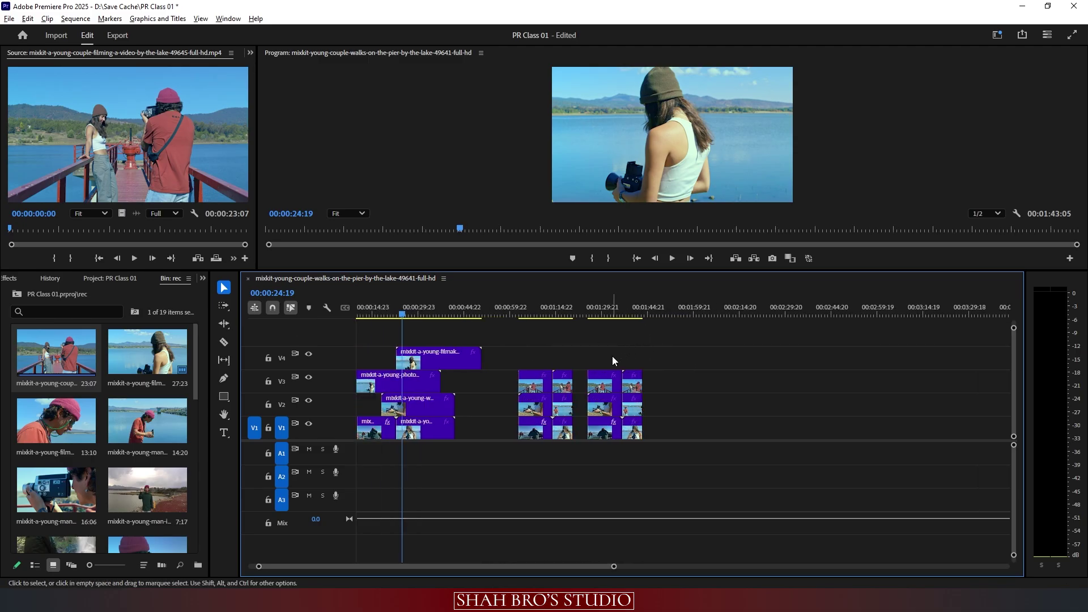
scroll(605, 358, "up", 2, "alt")
left_click_drag(689, 346, 697, 429)
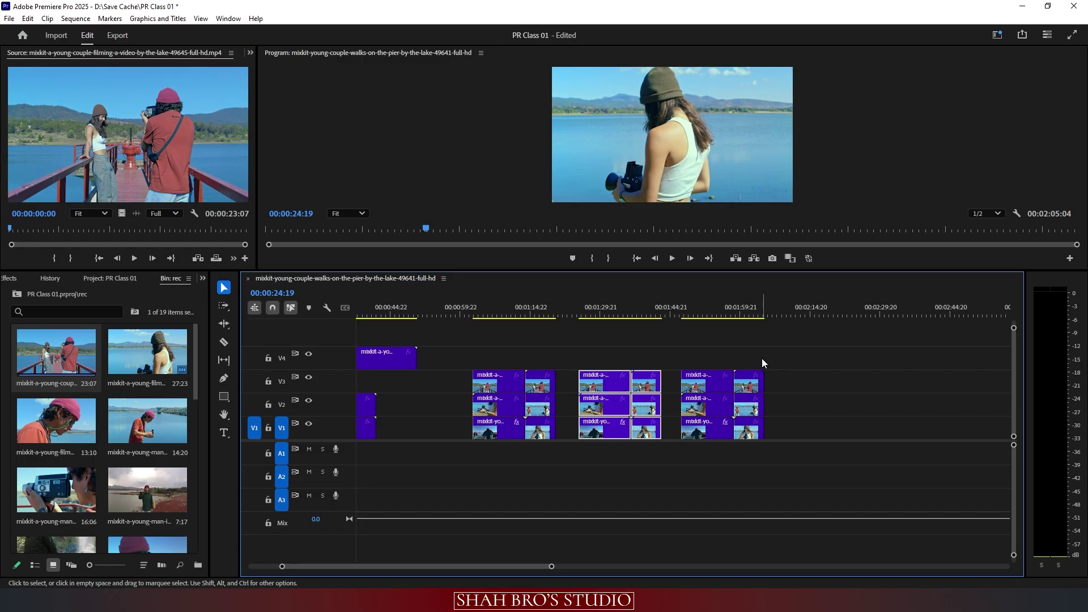
Step: Select and copy the last clip group on V1 to V3, and move the playhead past it to 00:02:11:01
scroll(695, 362, "down", 2)
left_click_drag(766, 350, 698, 451)
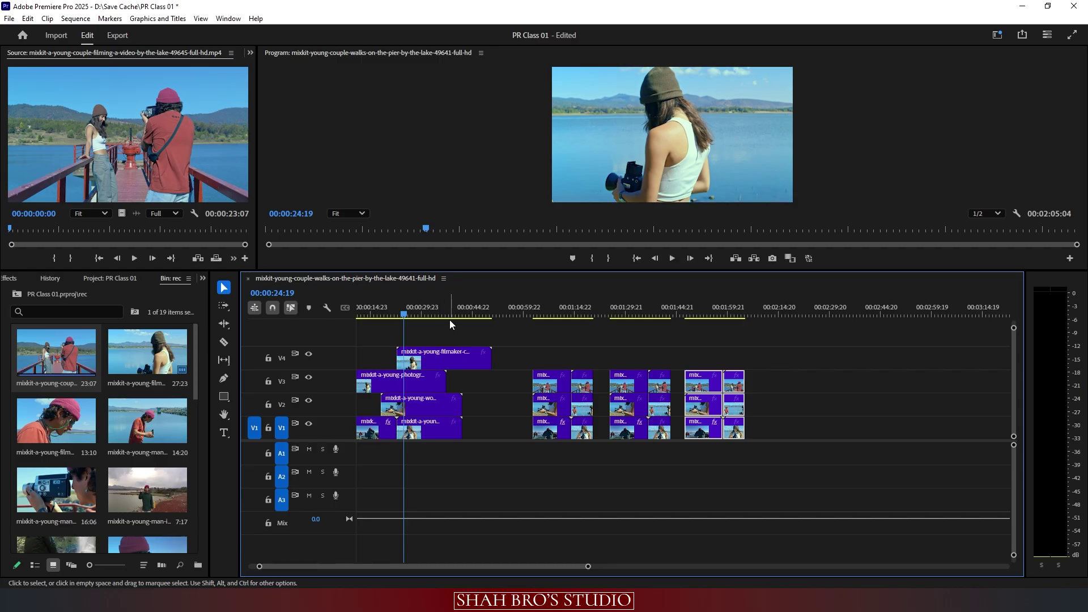
left_click_drag(406, 309, 767, 317)
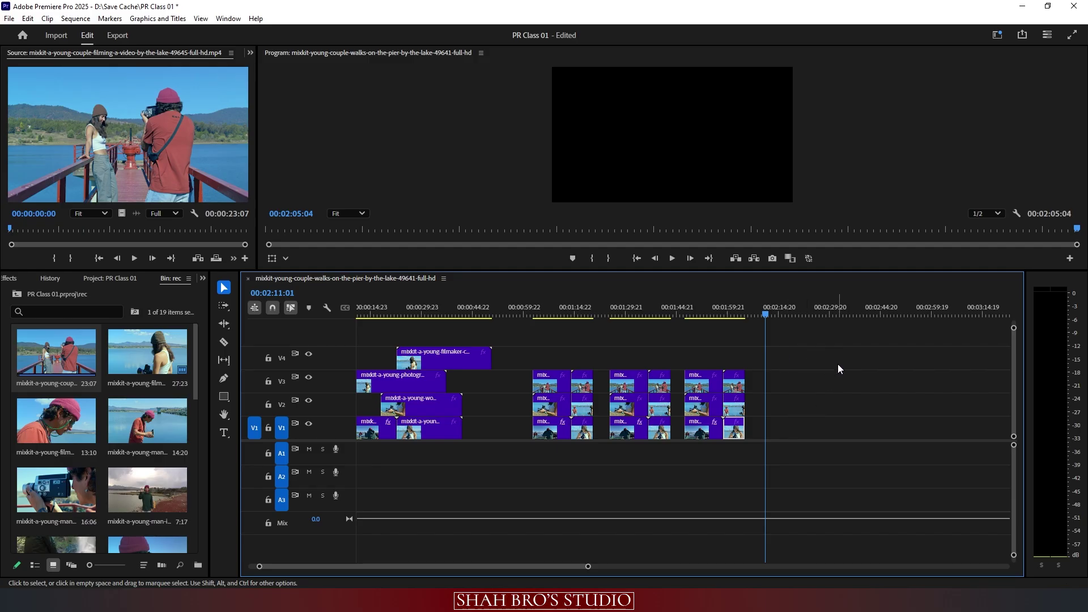
Step: Paste the copied group at 00:00:42:00, the end of the overlapping V1 and V2 clips, and undo the paste
left_click(492, 307)
left_click_drag(491, 305, 464, 308)
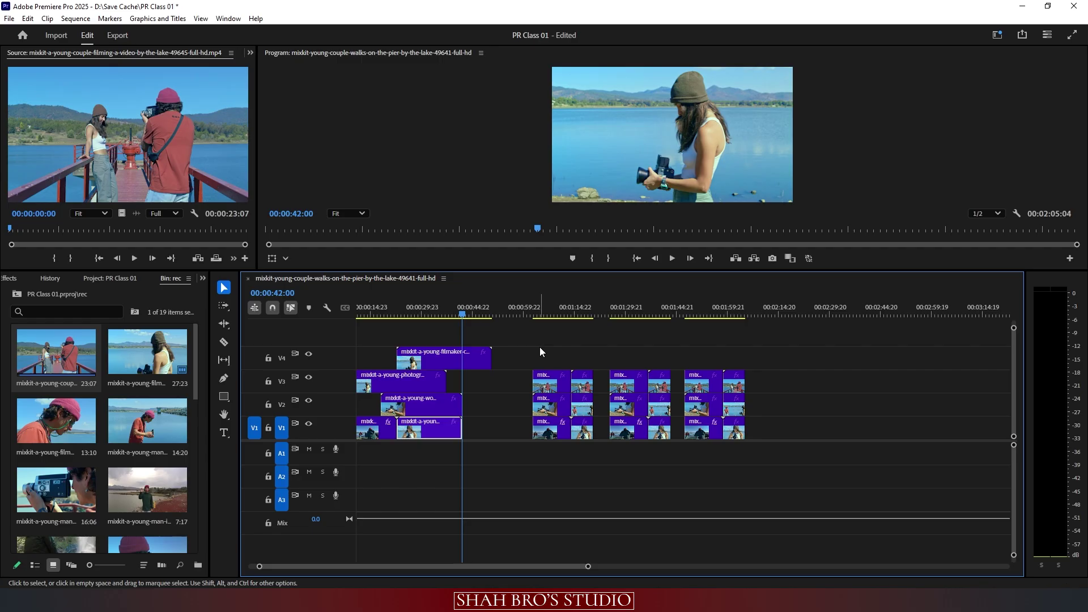
key("ctrl+v")
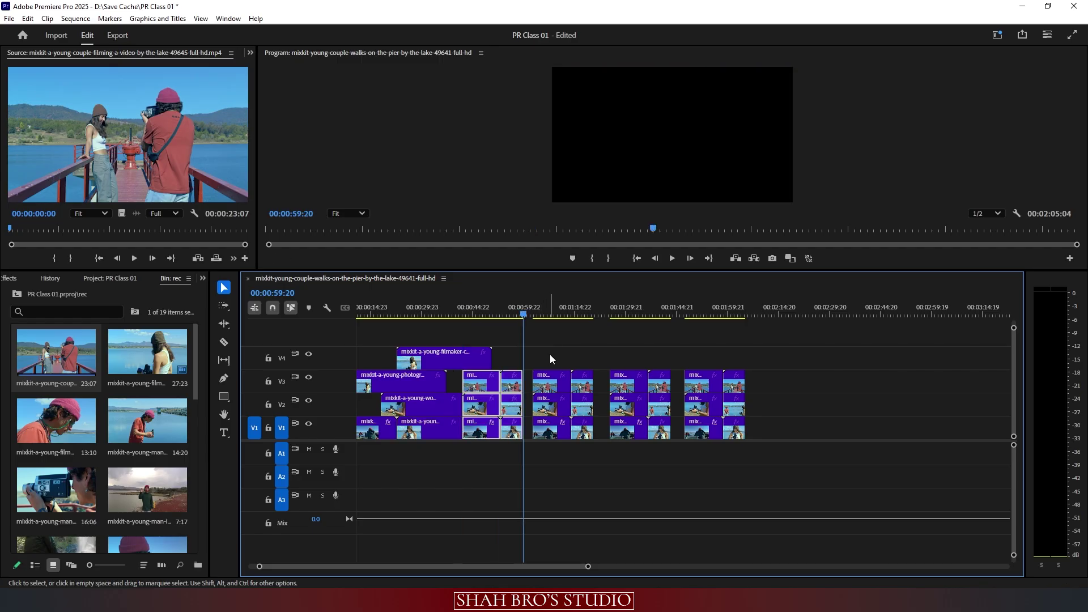
key("ctrl+z")
Step: Paste the copied group at 00:02:15:05, after the last clips on V1 to V3
left_click_drag(566, 310, 781, 300)
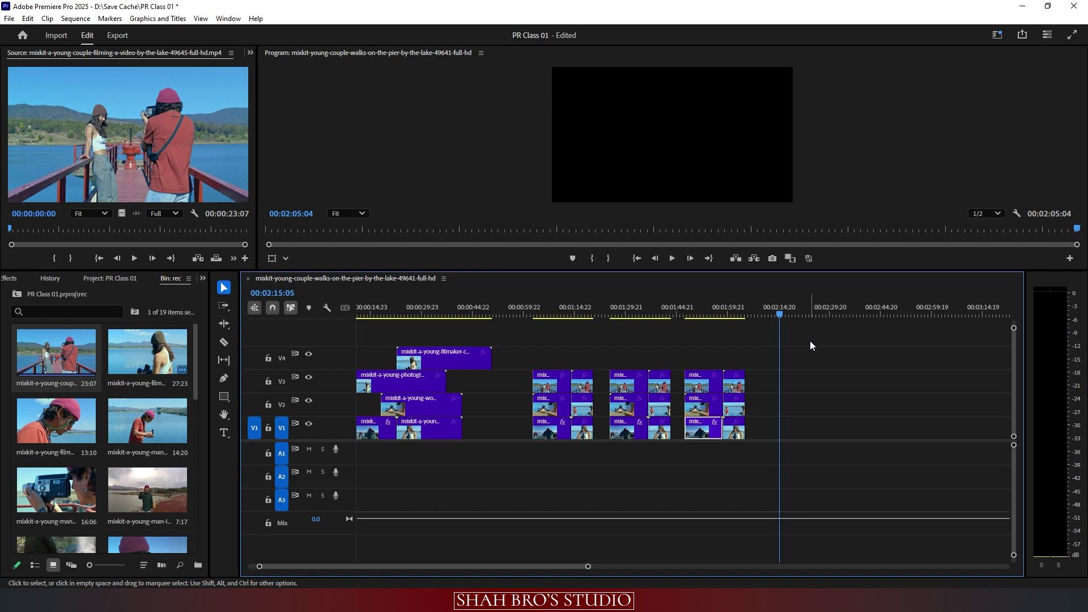
key("ctrl+v")
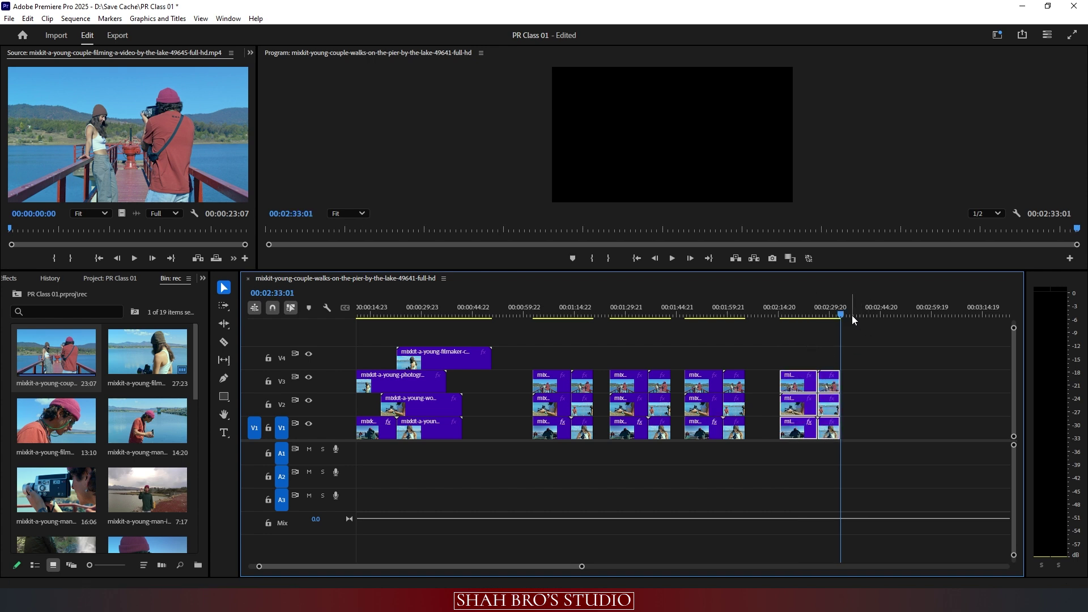
left_click_drag(847, 301, 588, 334)
Step: Place a two-clip copy on V4 bridging the second and third repeated groups, and set the playhead at 00:02:01:02
left_click_drag(840, 355, 358, 449)
left_click(765, 349)
left_click(732, 310)
left_click(634, 491)
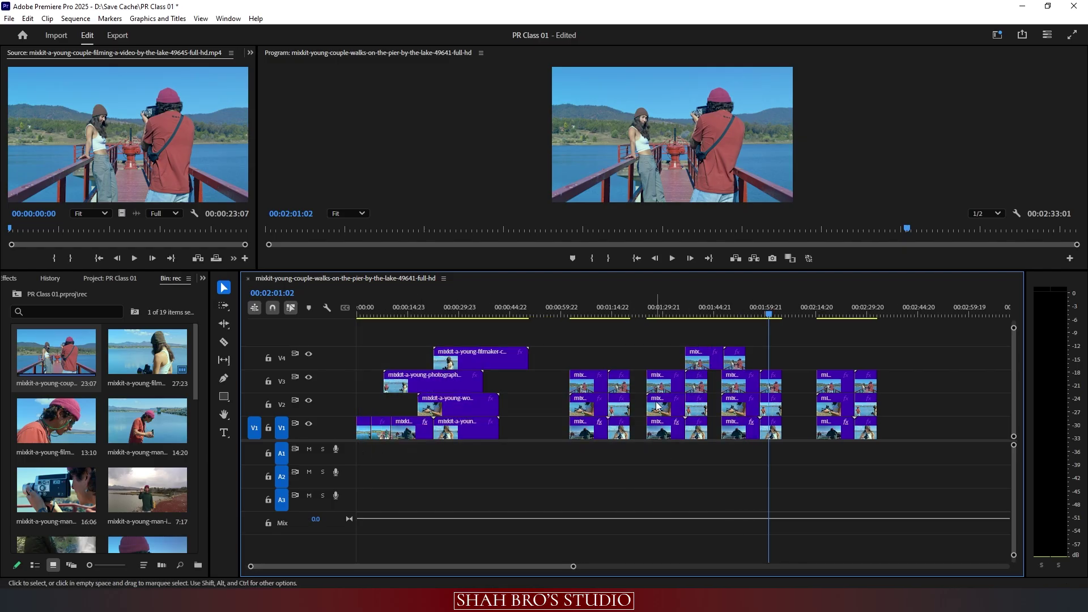
Step: Duplicate all clips on V1 to V4 after the last group, starting at about 00:02:39, and clear the selection
key("minus")
left_click_drag(734, 346, 708, 432)
left_click(679, 349)
key("minus")
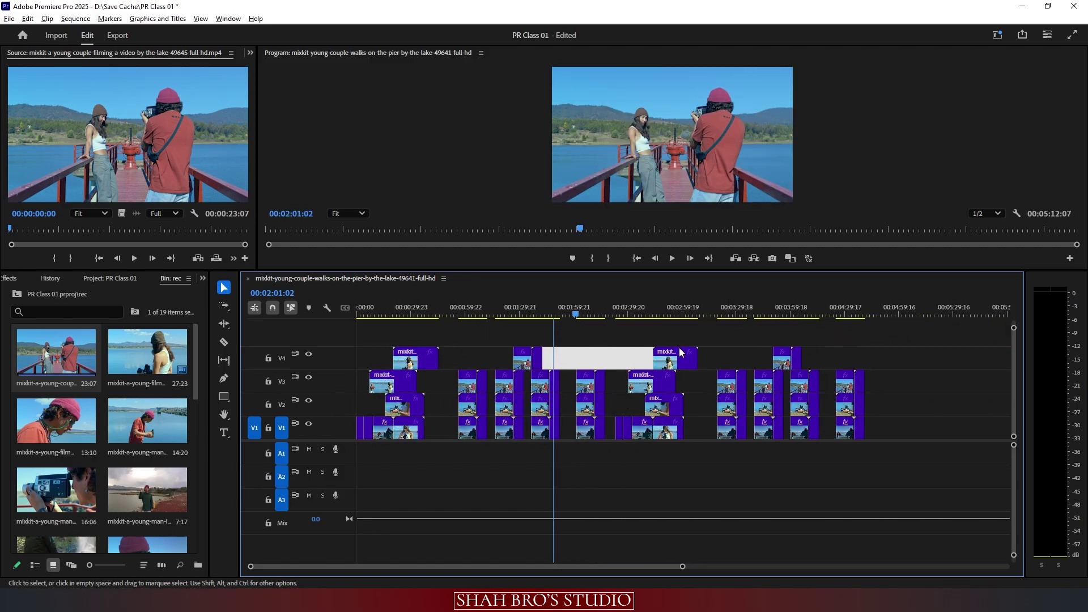
scroll(679, 348, "down", 3)
left_click(578, 328)
scroll(460, 340, "up", 4)
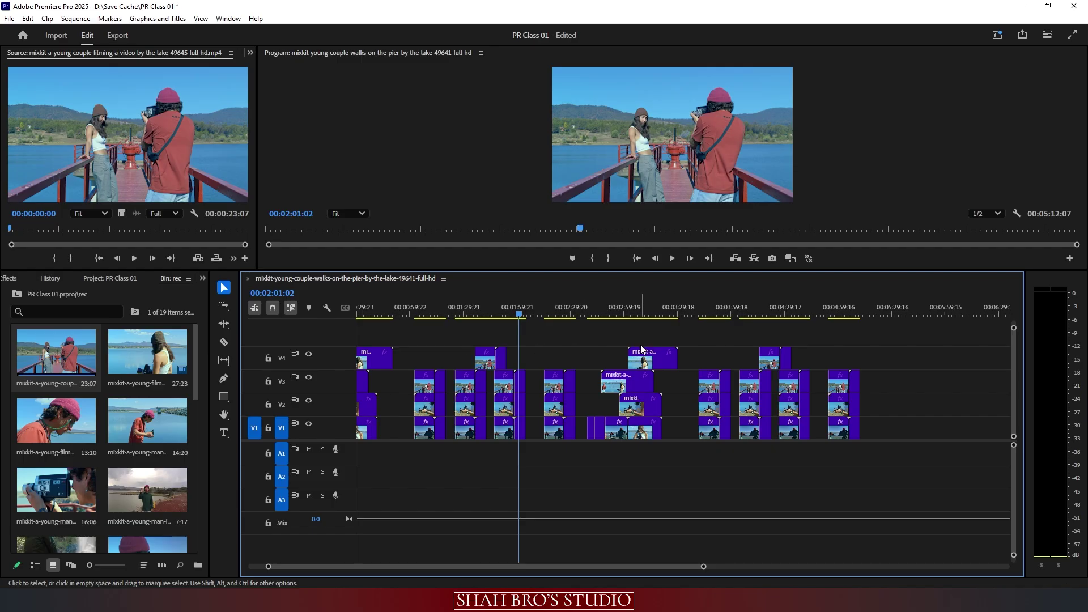
Step: Move the playhead to 00:02:54:05, marquee-select clips backward from the end with the Selection tool, and clear the selection
left_click_drag(518, 313, 615, 331)
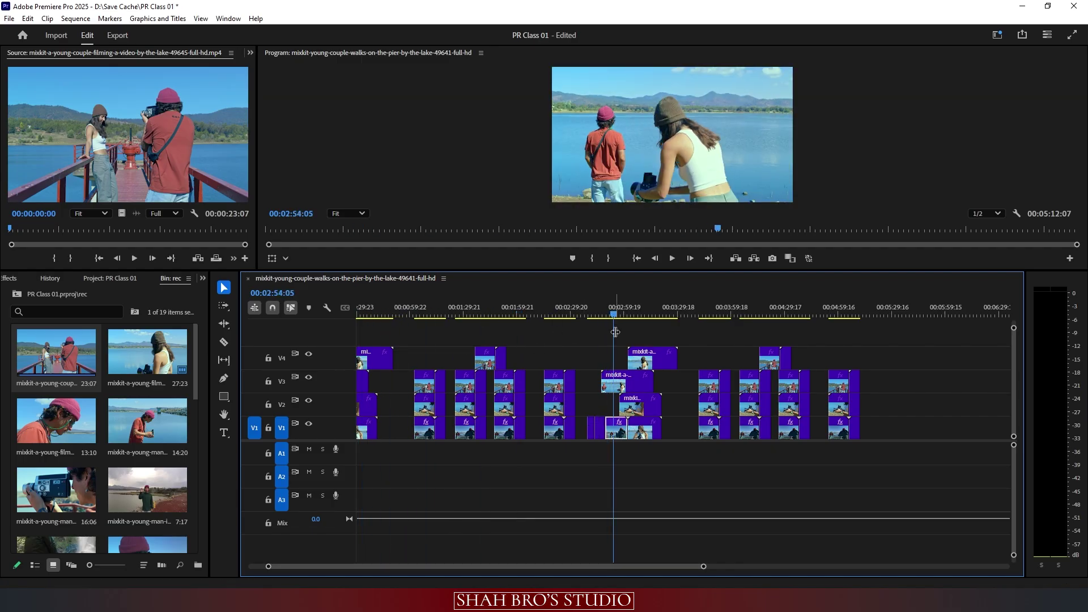
left_click_drag(946, 344, 477, 429)
left_click(719, 331)
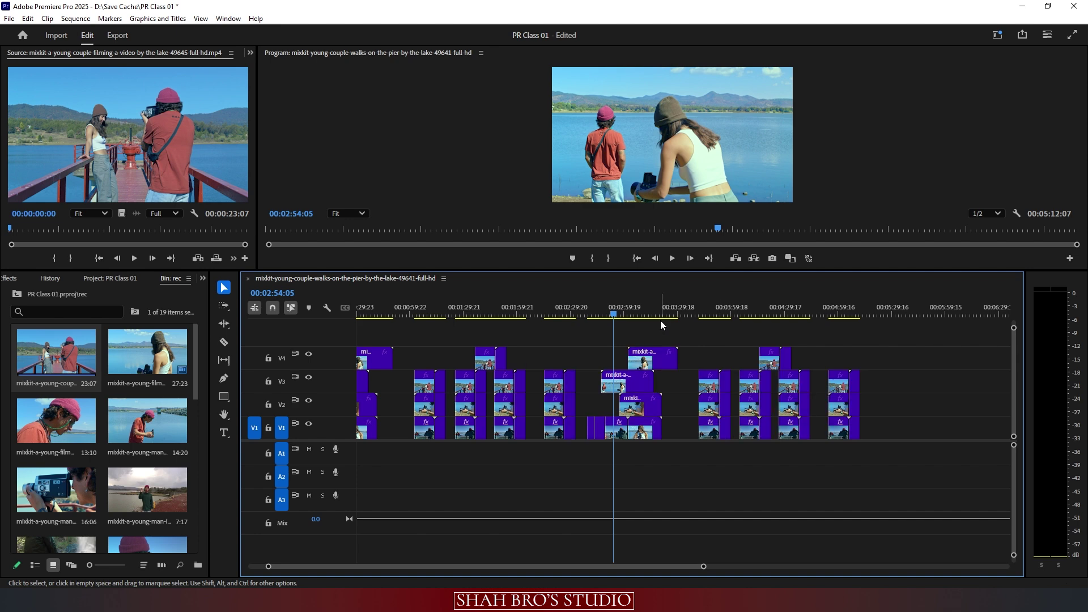
Step: Set the playhead at 00:04:45:05 and use Track Select Backward to select every clip before it on all tracks
left_click(583, 300)
left_click_drag(759, 292, 814, 294)
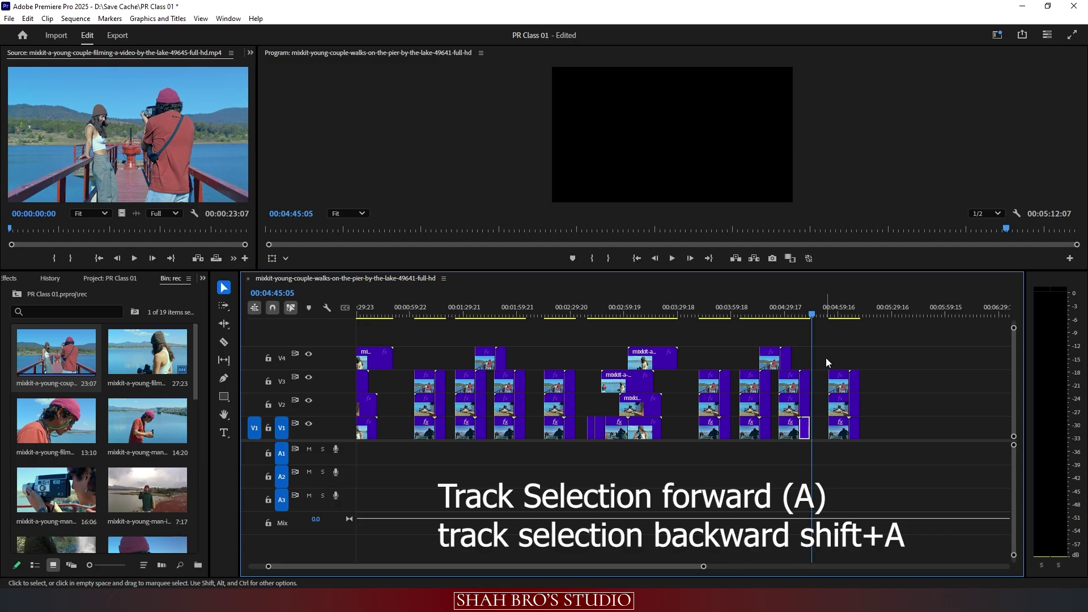
key("shift+a")
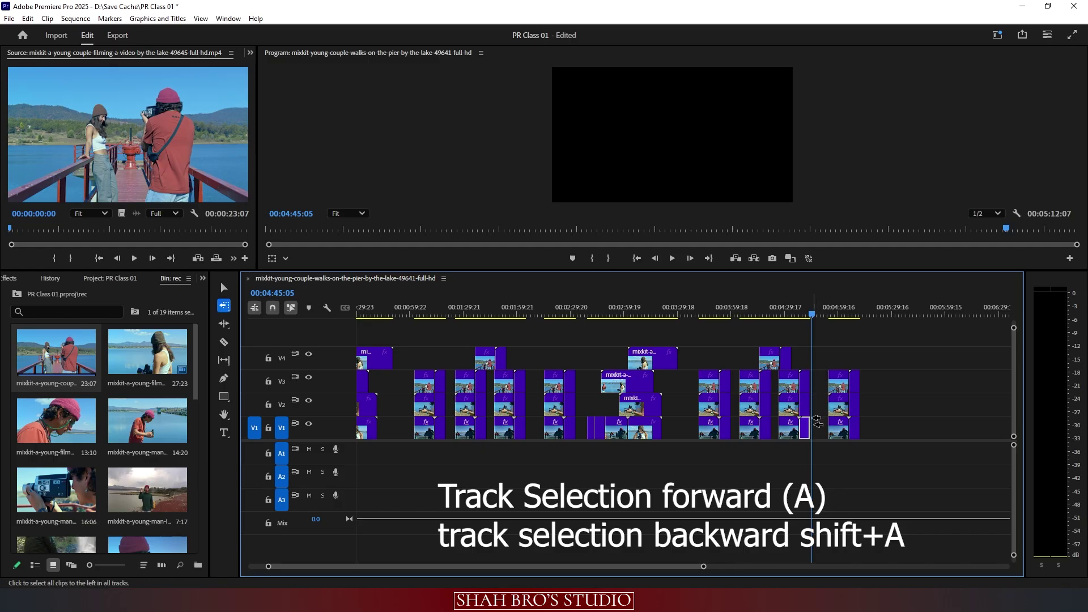
left_click(804, 429)
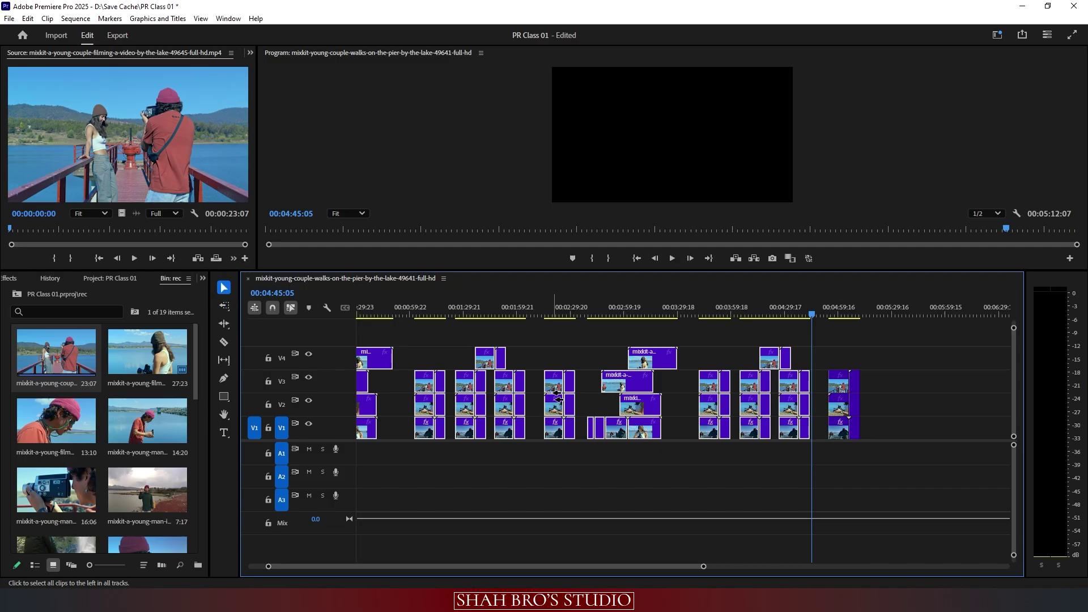
Step: Move the selected clips up to V5 and above, about 2 minutes 45 seconds later, and undo the move
left_click_drag(557, 397, 846, 343)
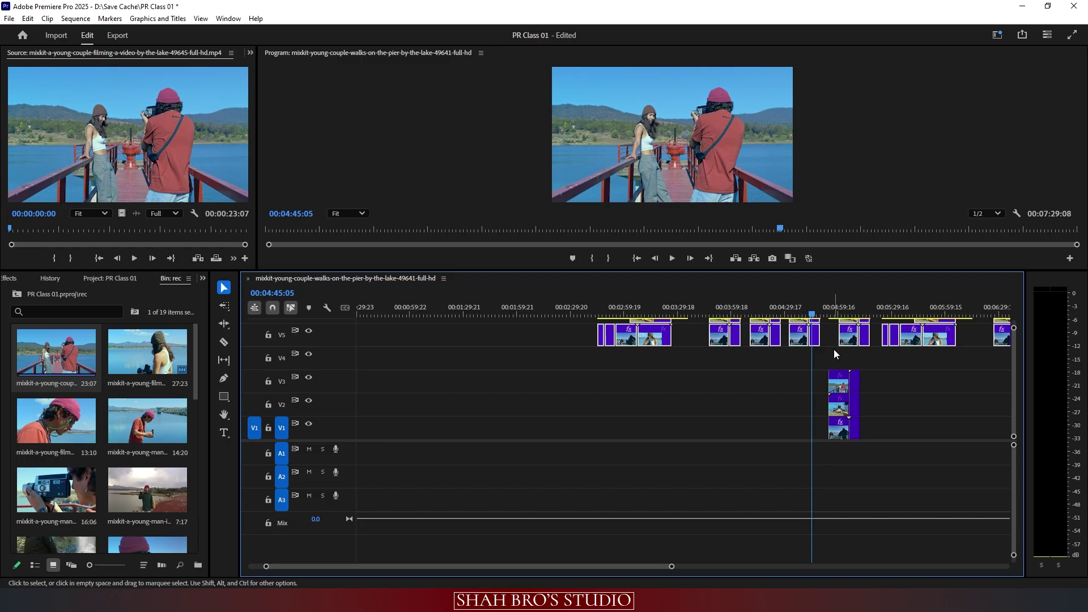
left_click(770, 362)
key("ctrl+z")
key("ctrl+z")
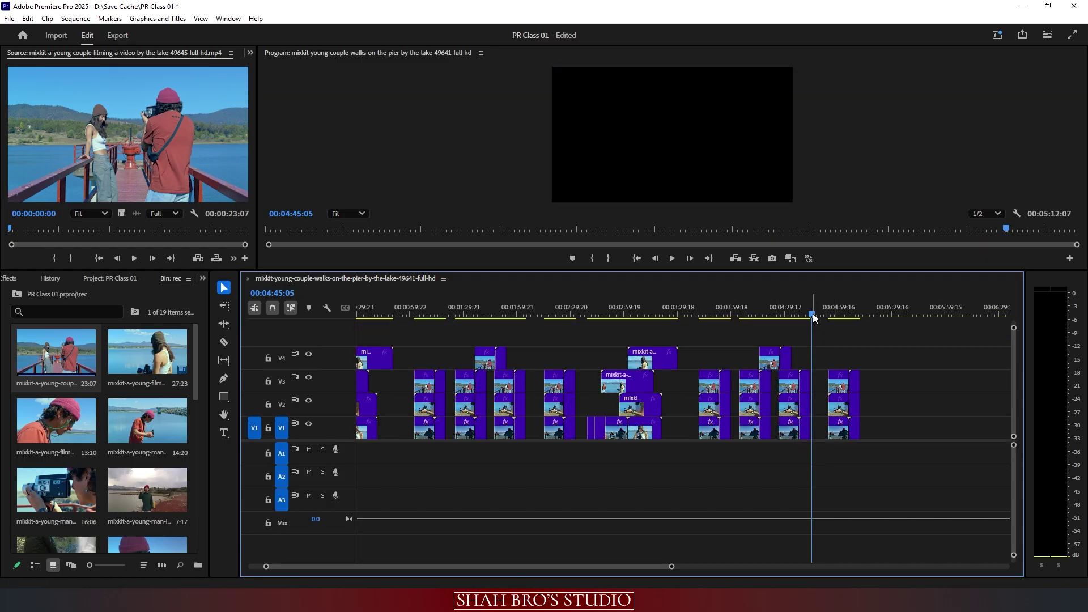
Step: Move the playhead back toward the start of the sequence
left_click_drag(812, 314, 472, 314)
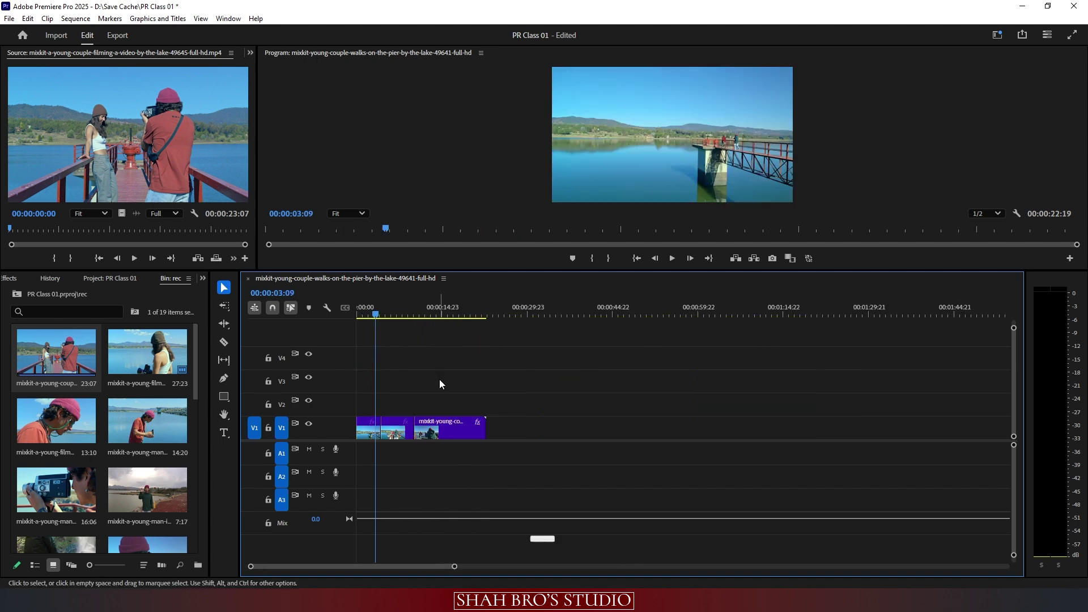